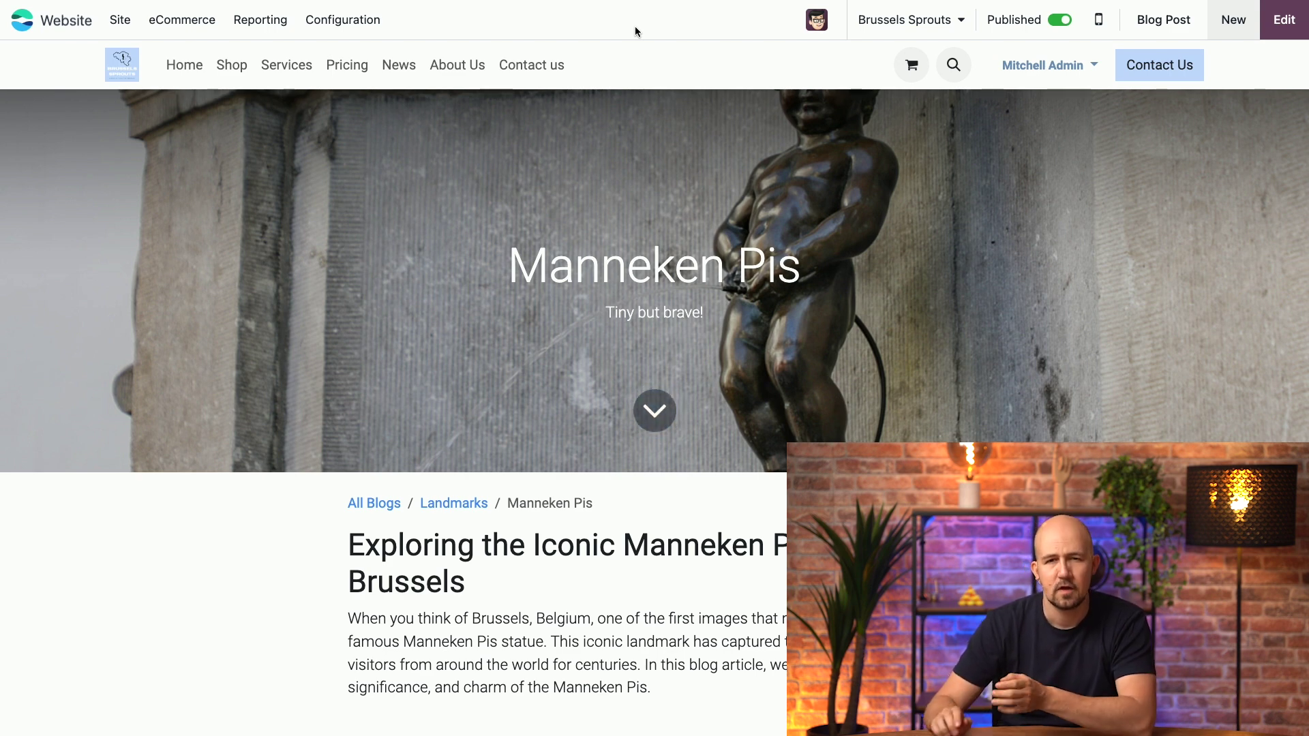
# Step: Open Optimize SEO for the Manneken Pis post and place the cursor in the Keywords field
pyautogui.click(124, 18)
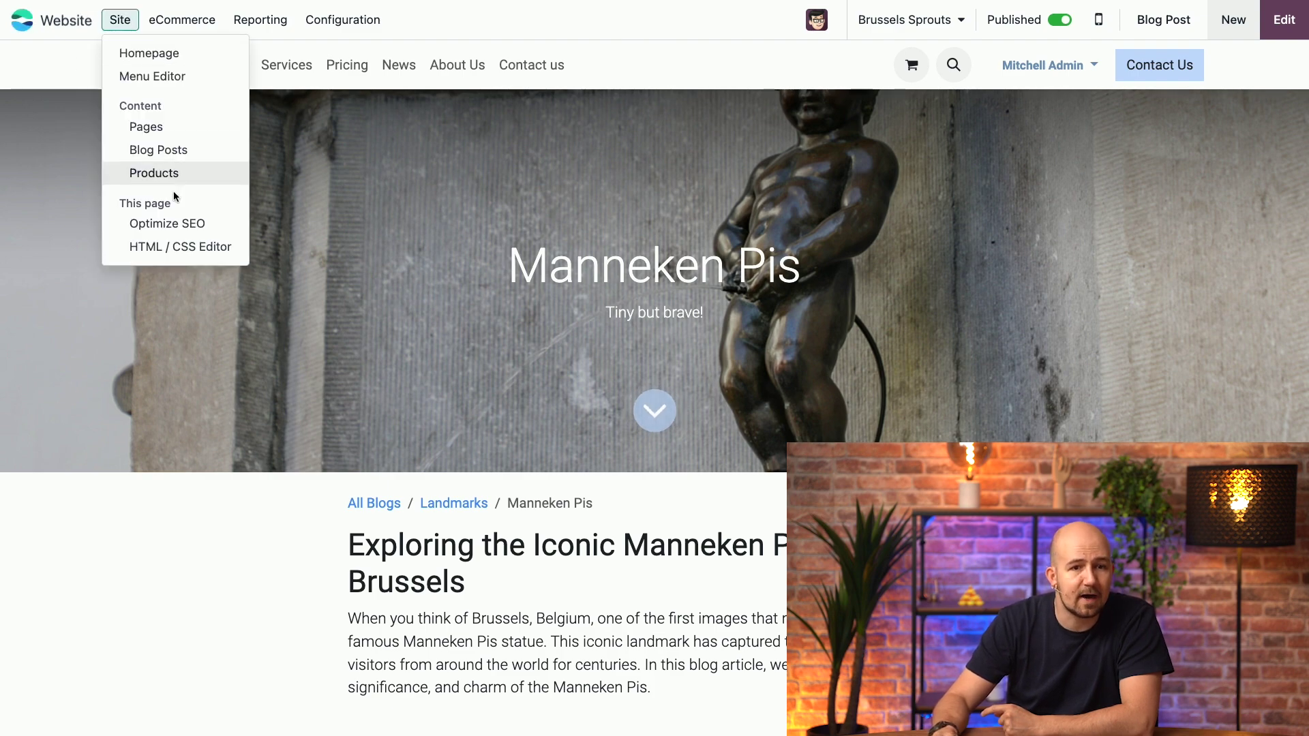
pyautogui.click(183, 223)
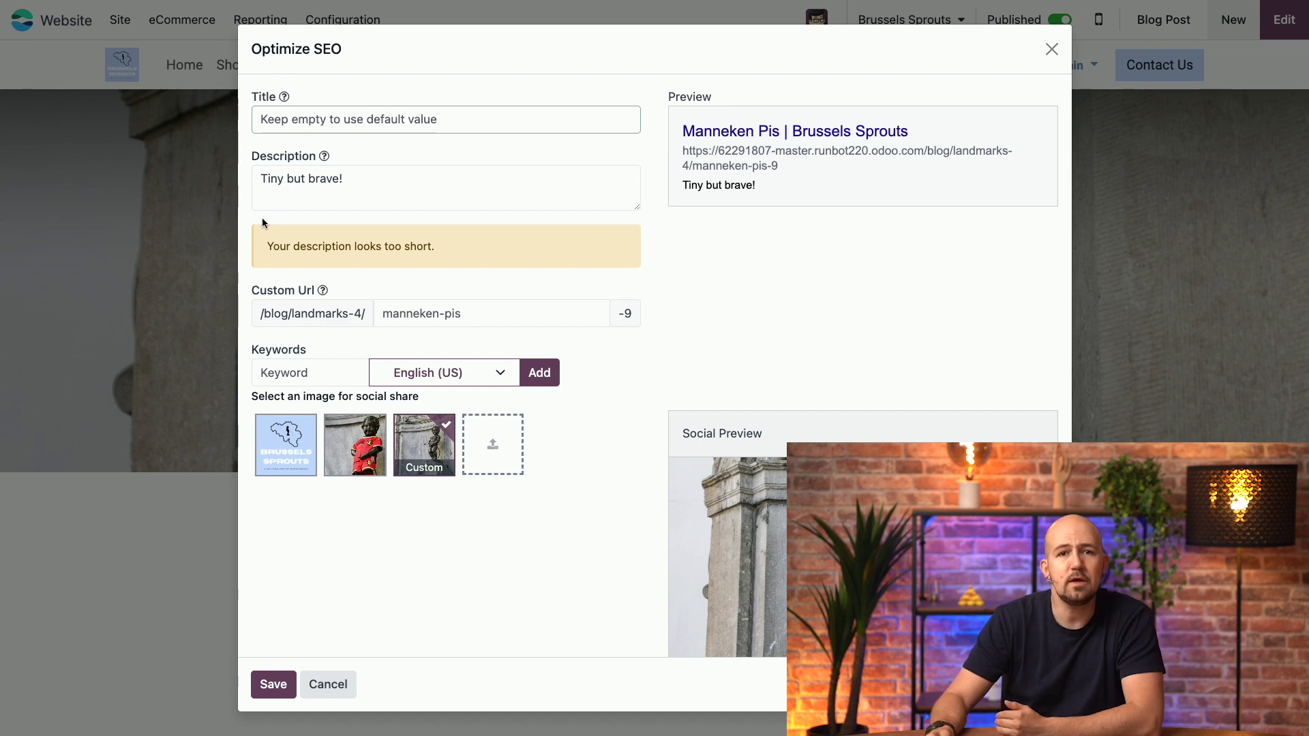
pyautogui.click(299, 371)
# Step: Add the keywords Manneken pis, Statue, Belgium and Brussels, then save the SEO settings
pyautogui.write('Manneken pis')
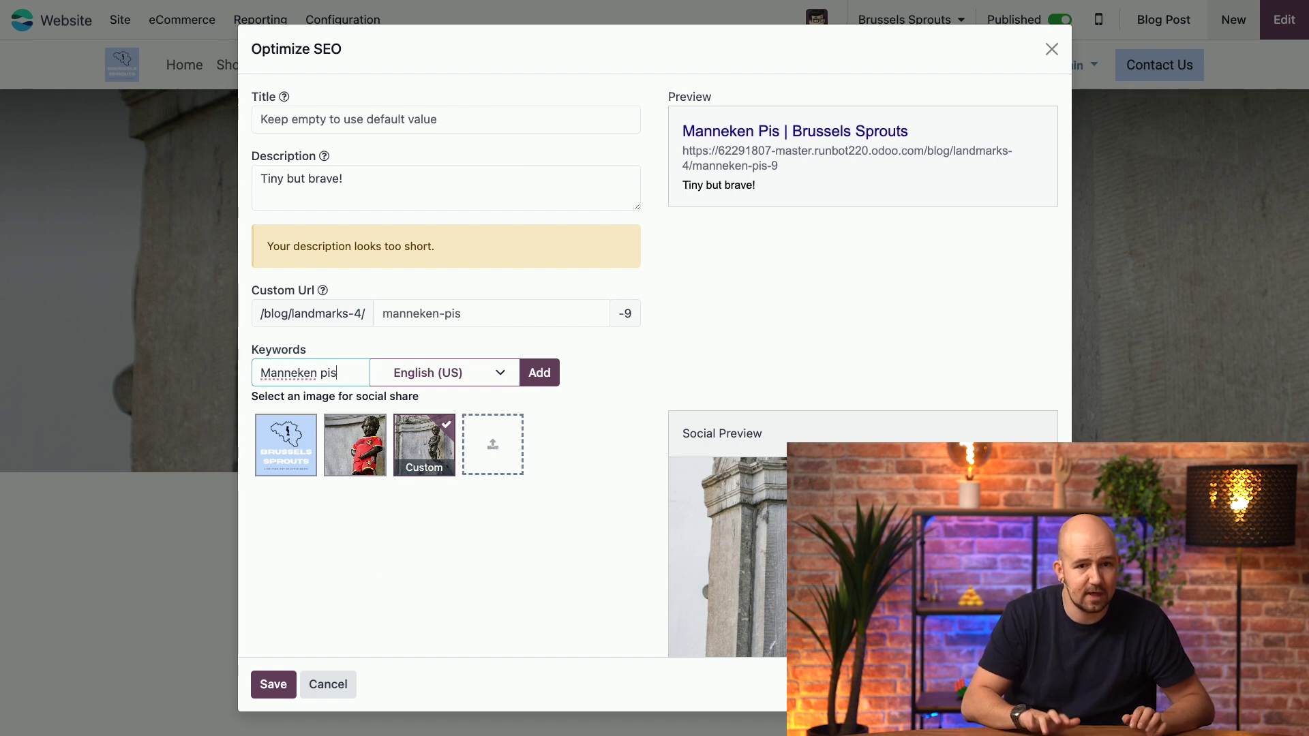
pyautogui.press('Return')
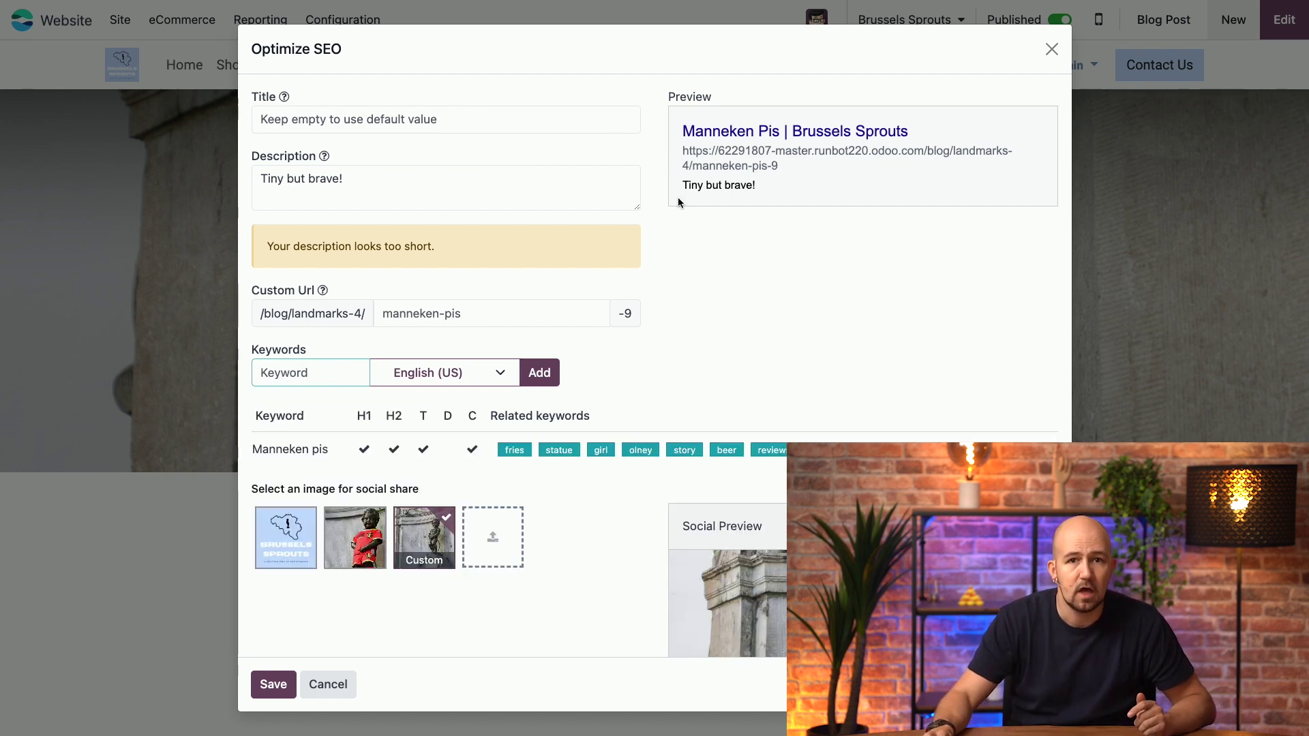
pyautogui.click(311, 373)
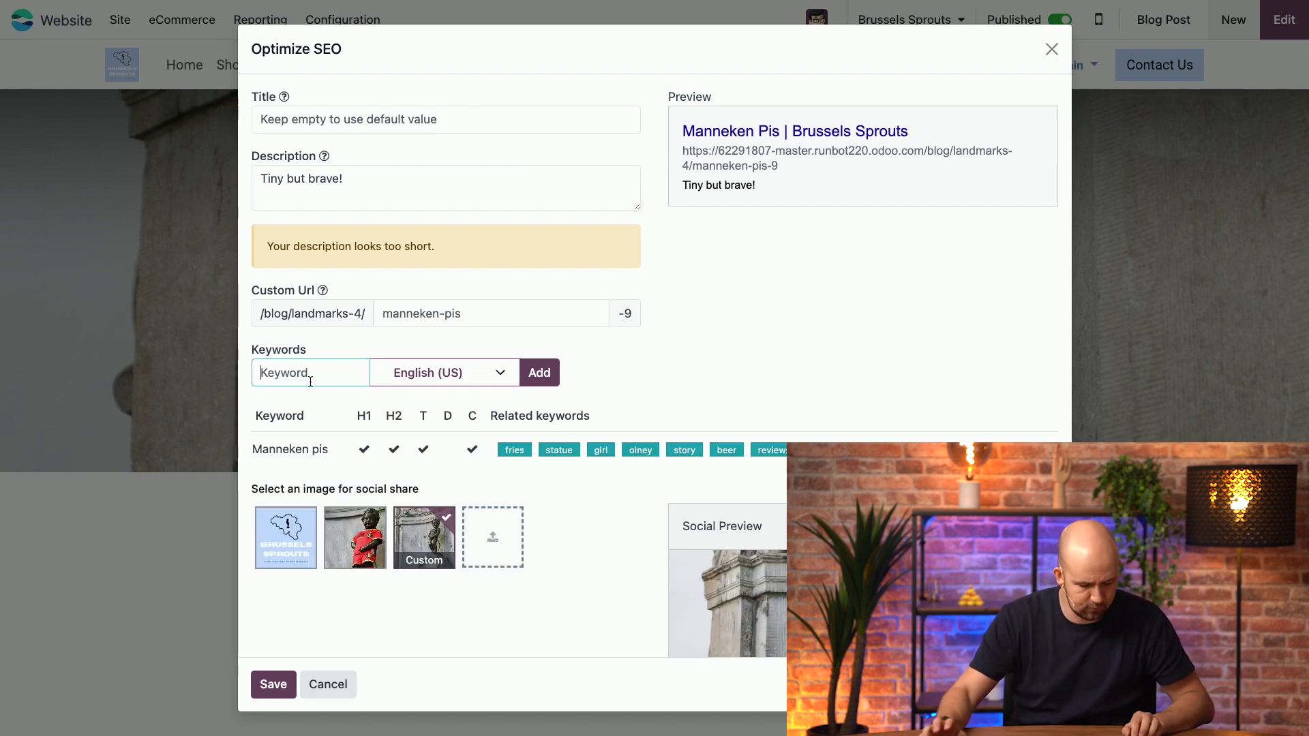
pyautogui.write('Statue')
pyautogui.press('Return')
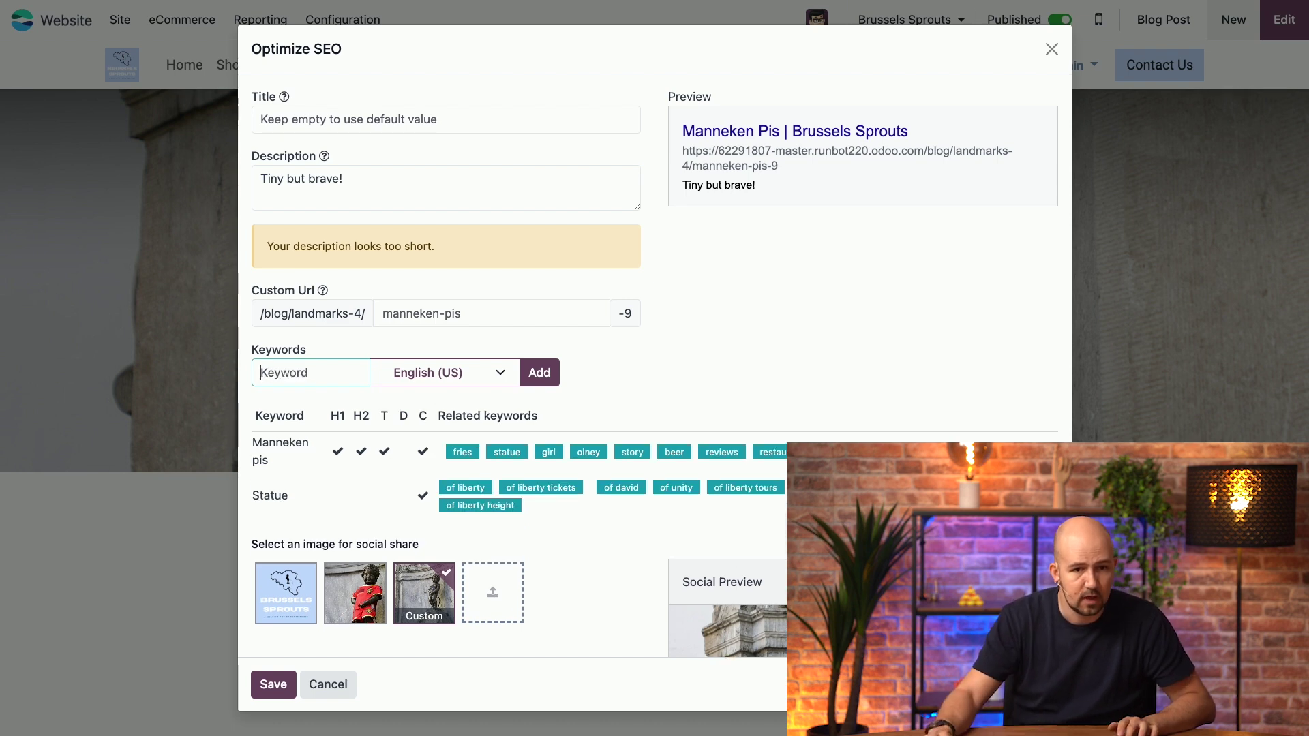
pyautogui.write('Belgium')
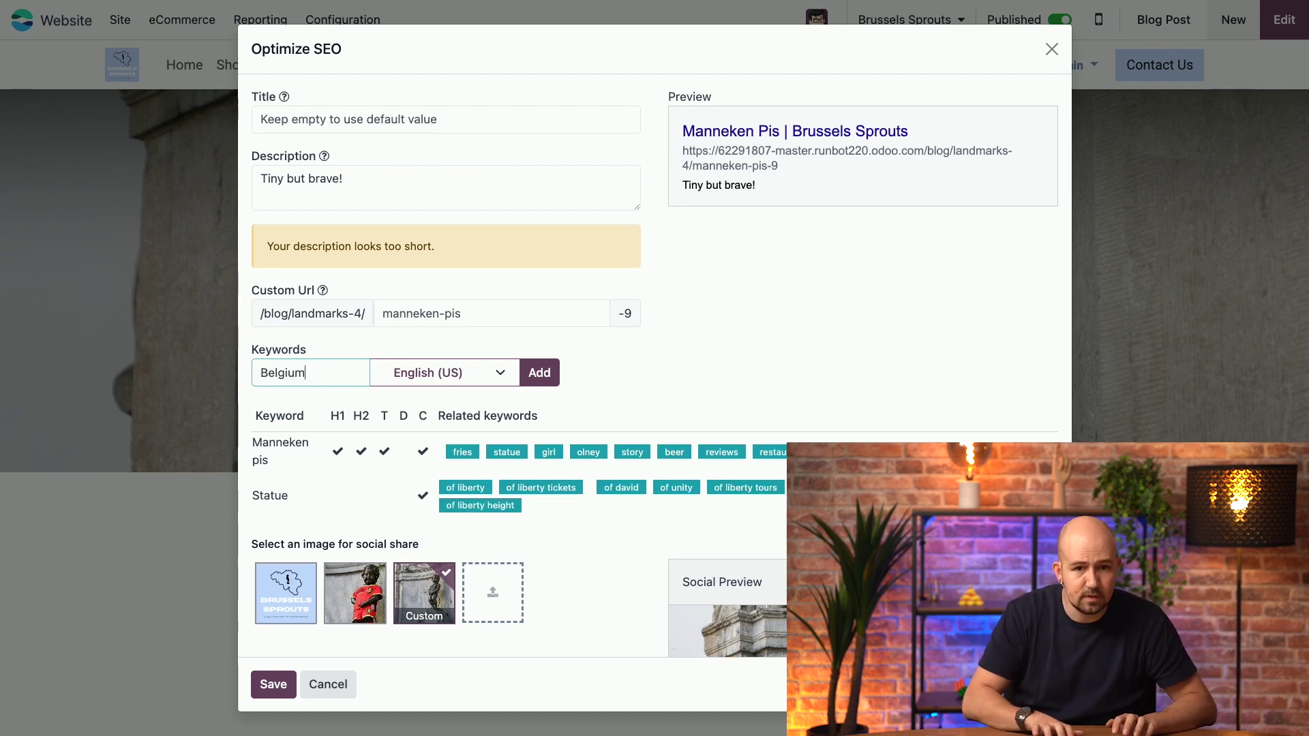
pyautogui.press('Return')
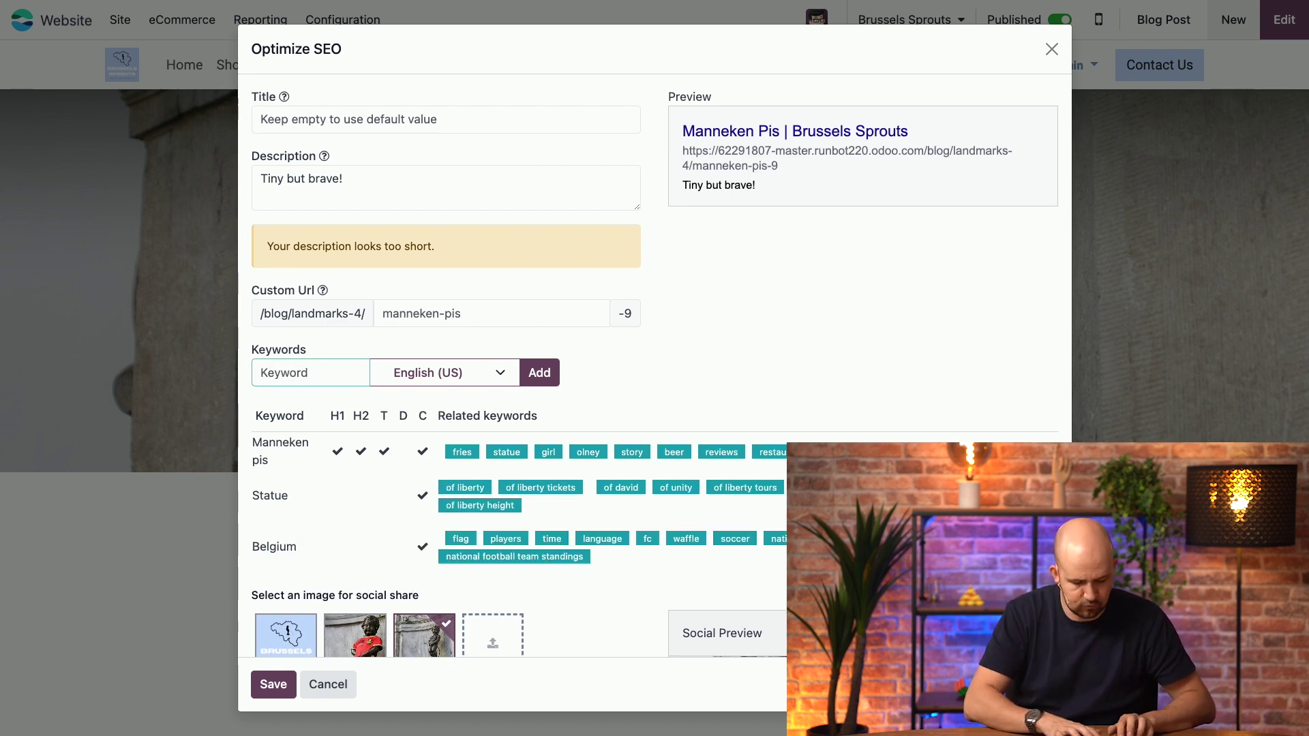
pyautogui.write('Brussels')
pyautogui.press('Return')
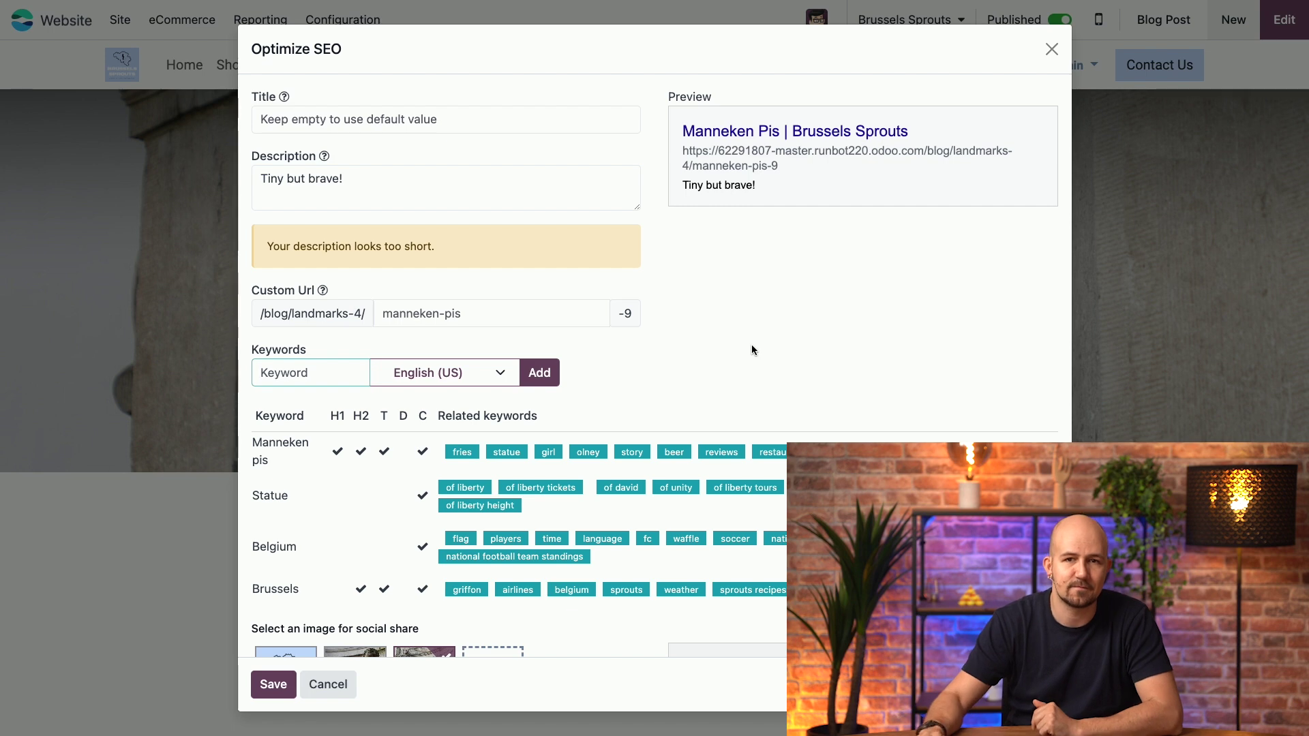
pyautogui.click(273, 685)
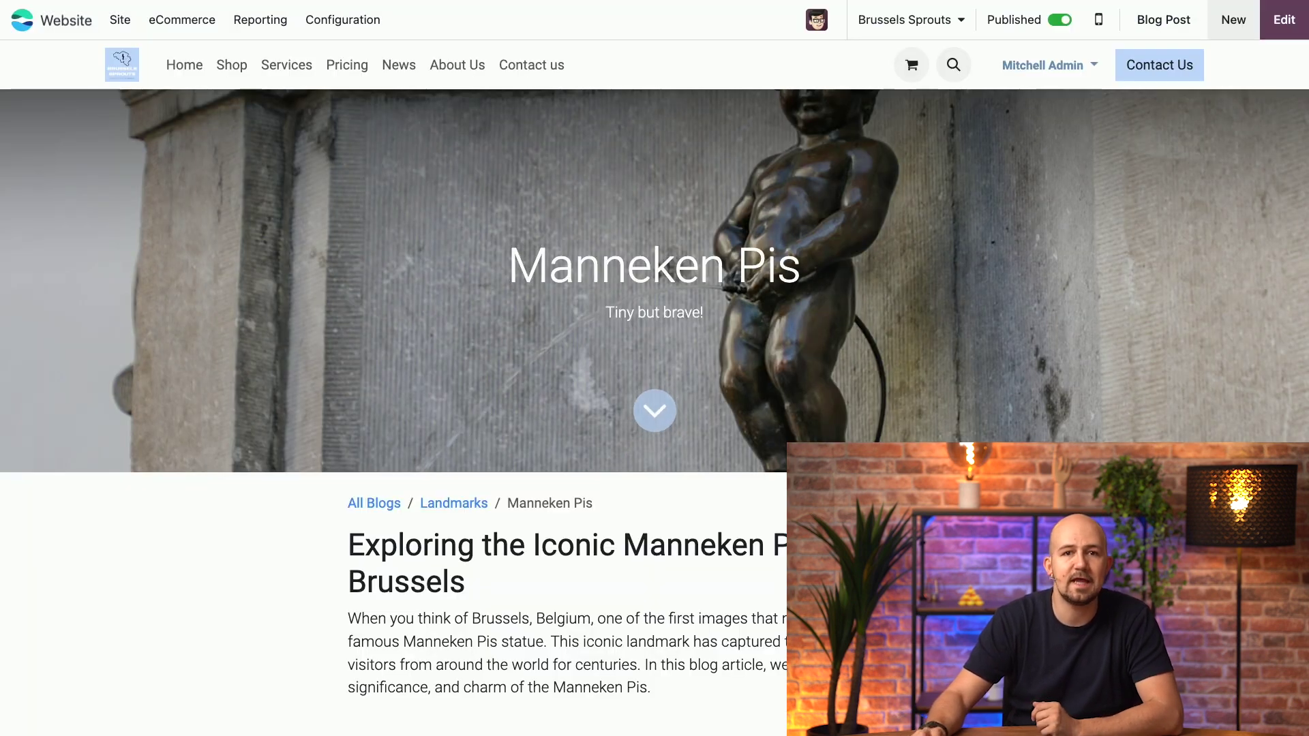
# Step: Edit the post, select the red-shirt statue photo and check its available format sizes
pyautogui.click(1282, 19)
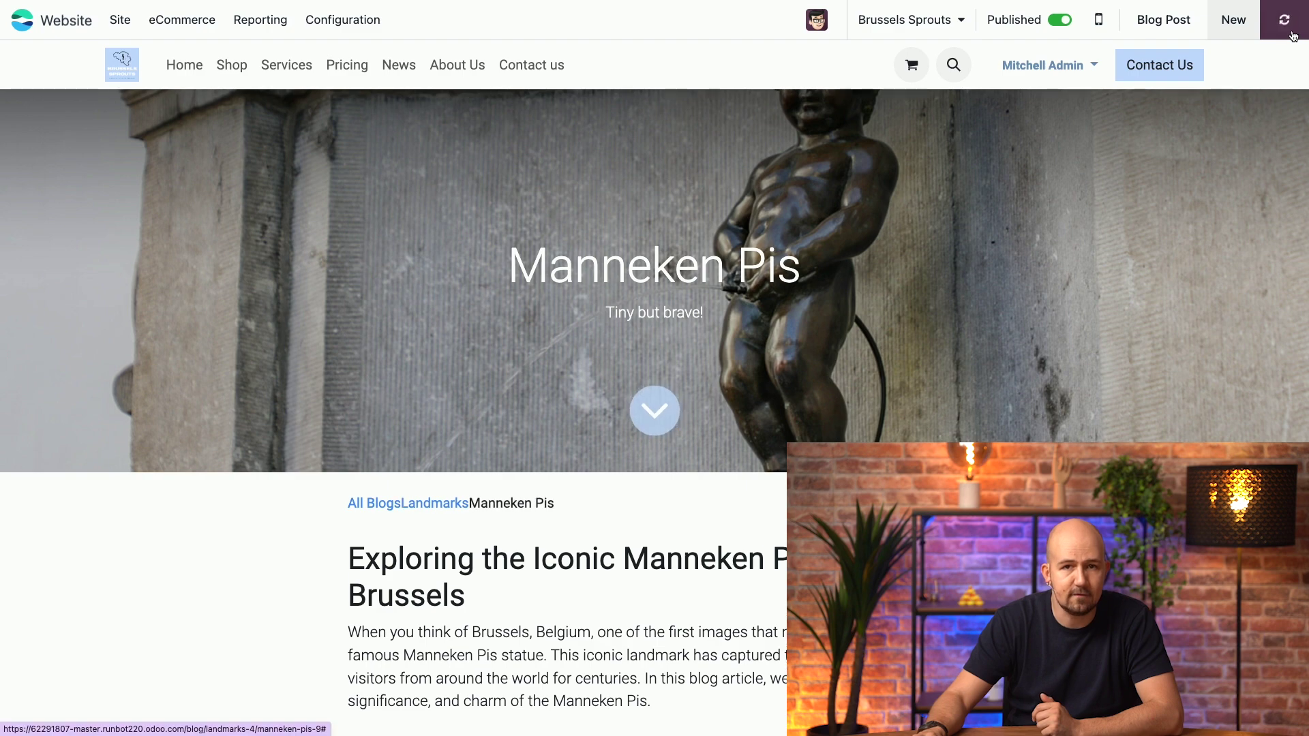
pyautogui.scroll(-10, 650, 426)
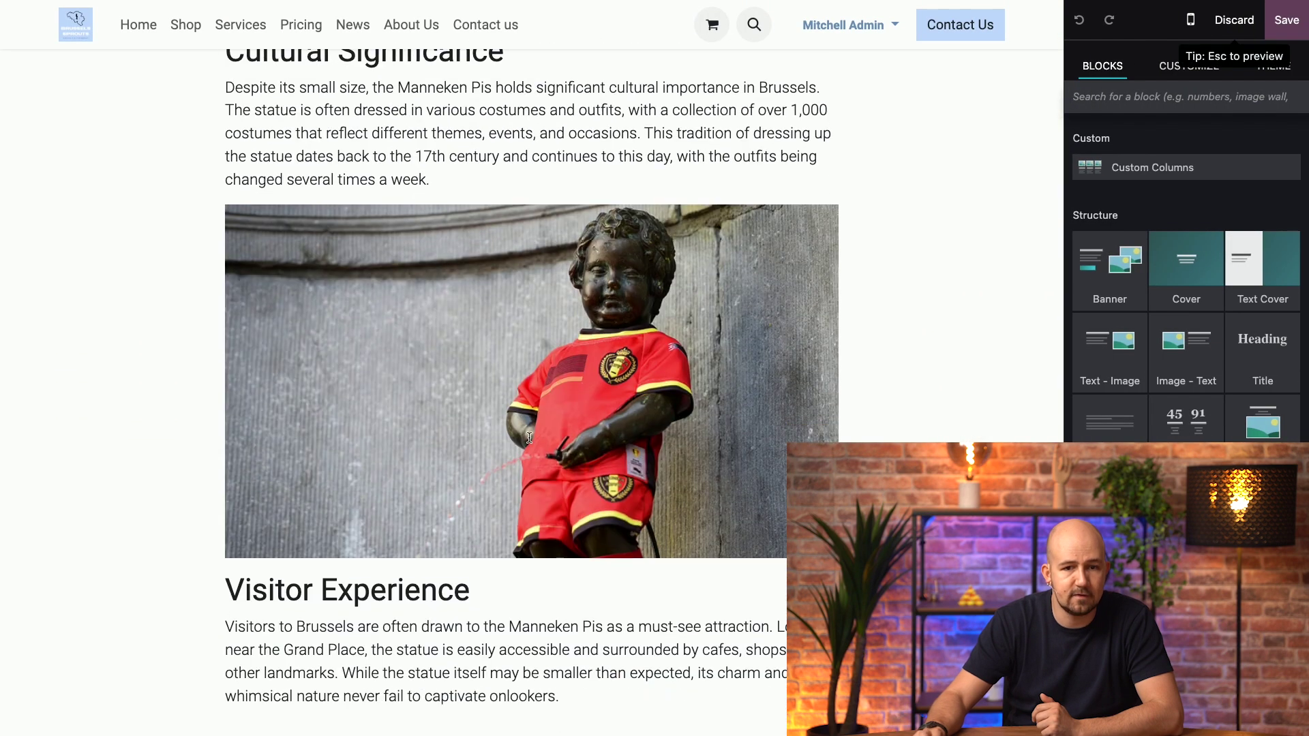
pyautogui.click(533, 421)
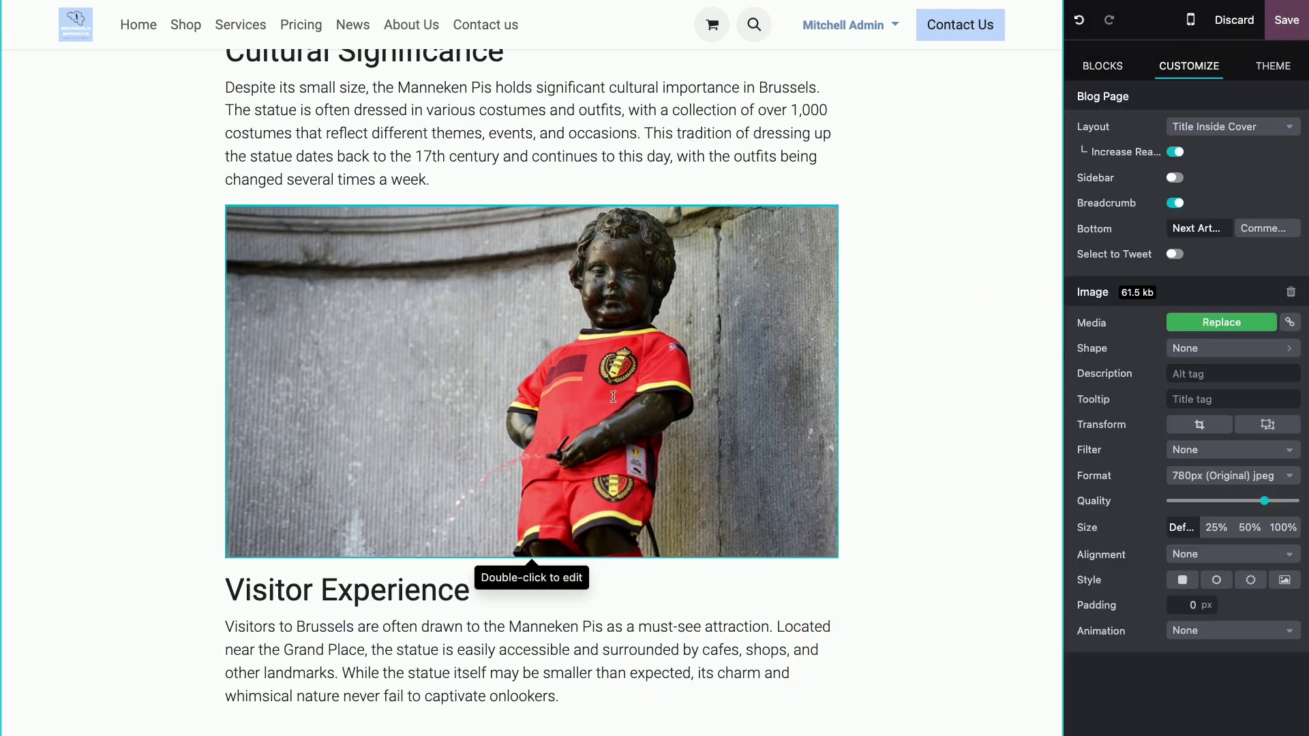
pyautogui.click(1265, 486)
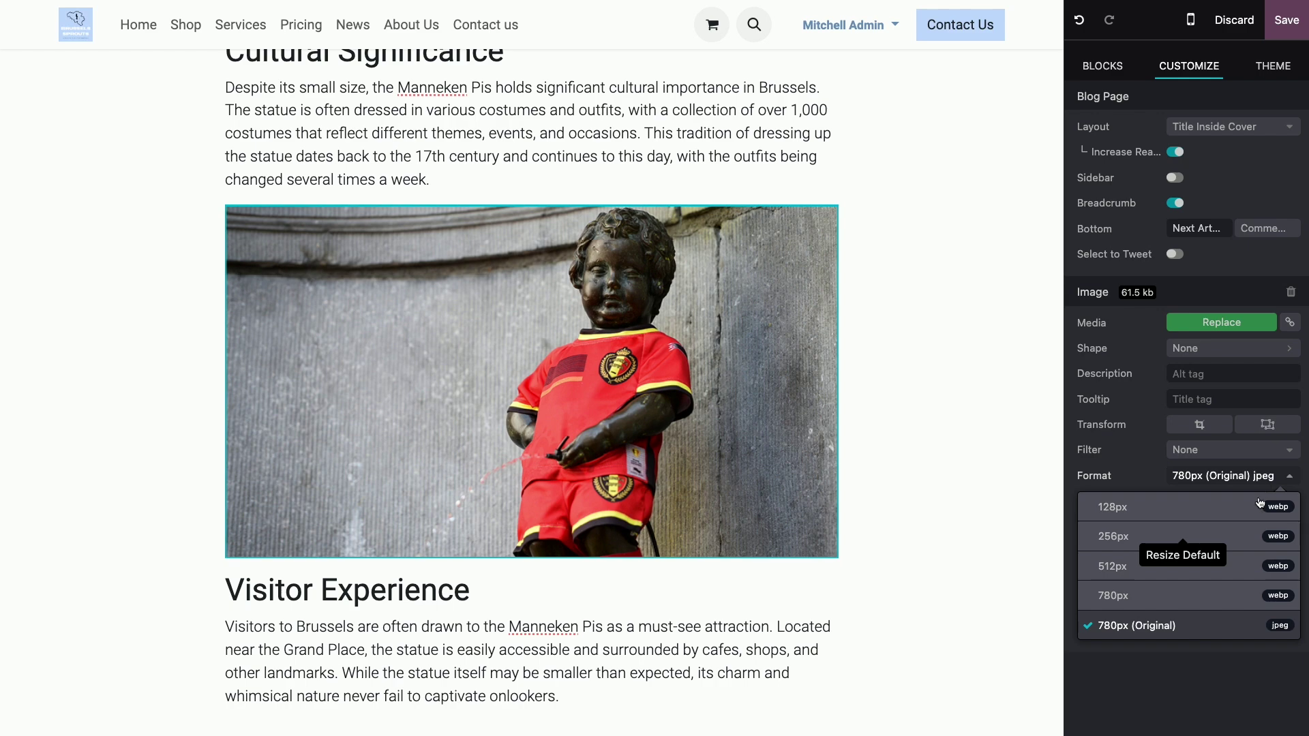
pyautogui.click(1216, 630)
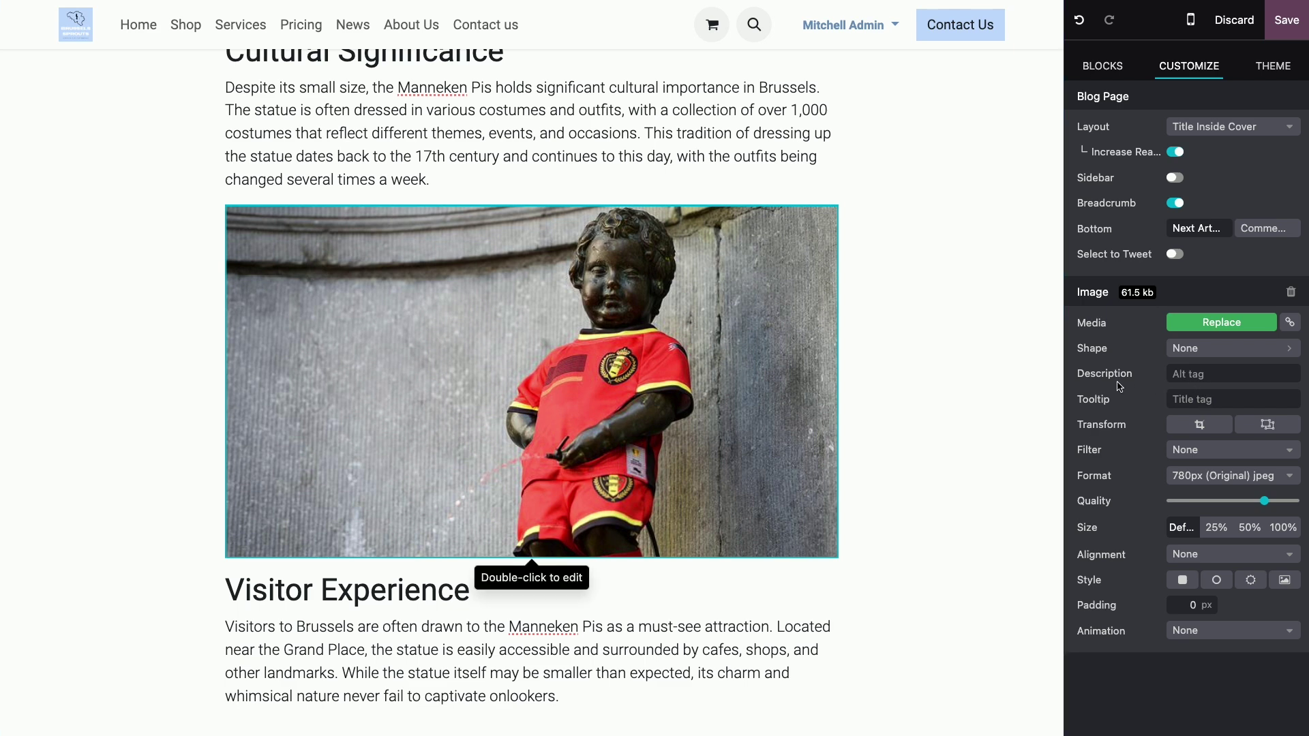
pyautogui.moveTo(1108, 379)
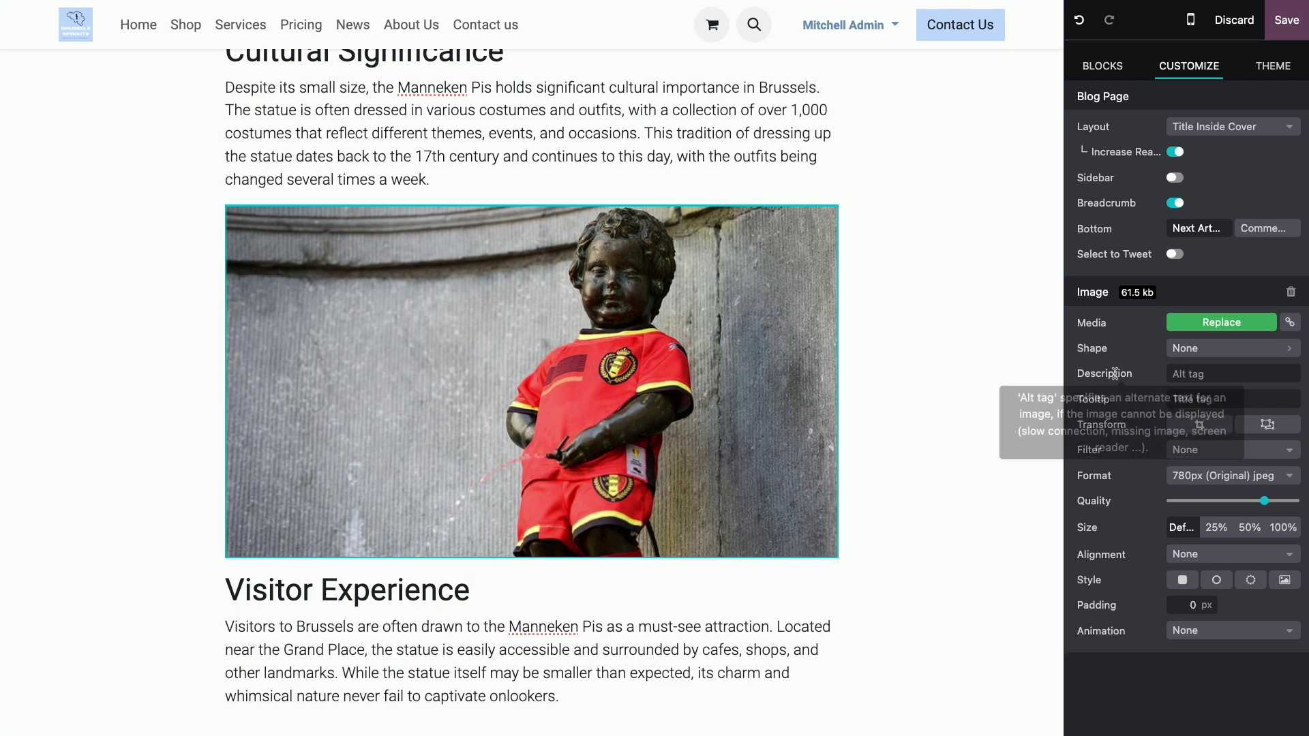
# Step: Set the statue photo's alt text to 'Statue Manneken Pis Belgian Football shirt'
pyautogui.click(1198, 375)
pyautogui.write('S')
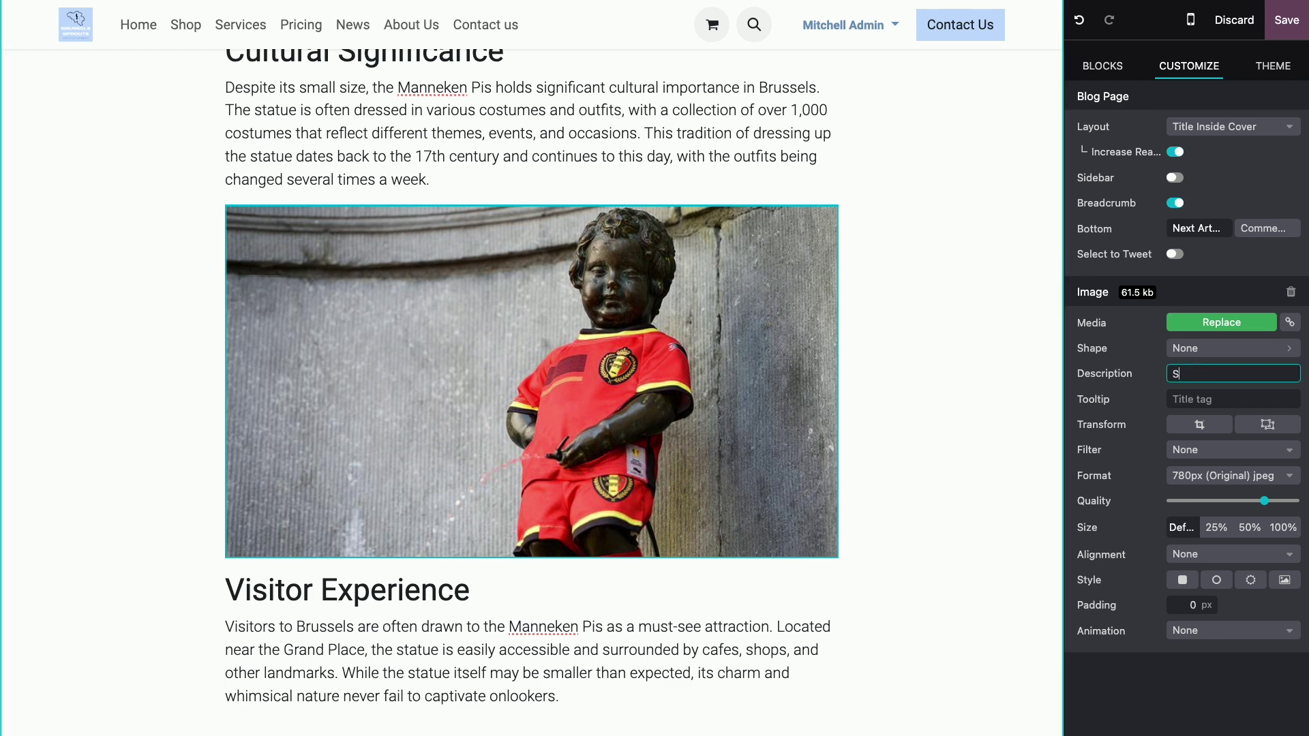
pyautogui.write('tatue Manneken')
pyautogui.write(' Pis Belg')
pyautogui.write('ian Football')
pyautogui.write(' shirt')
pyautogui.scroll(-2, 458, 389)
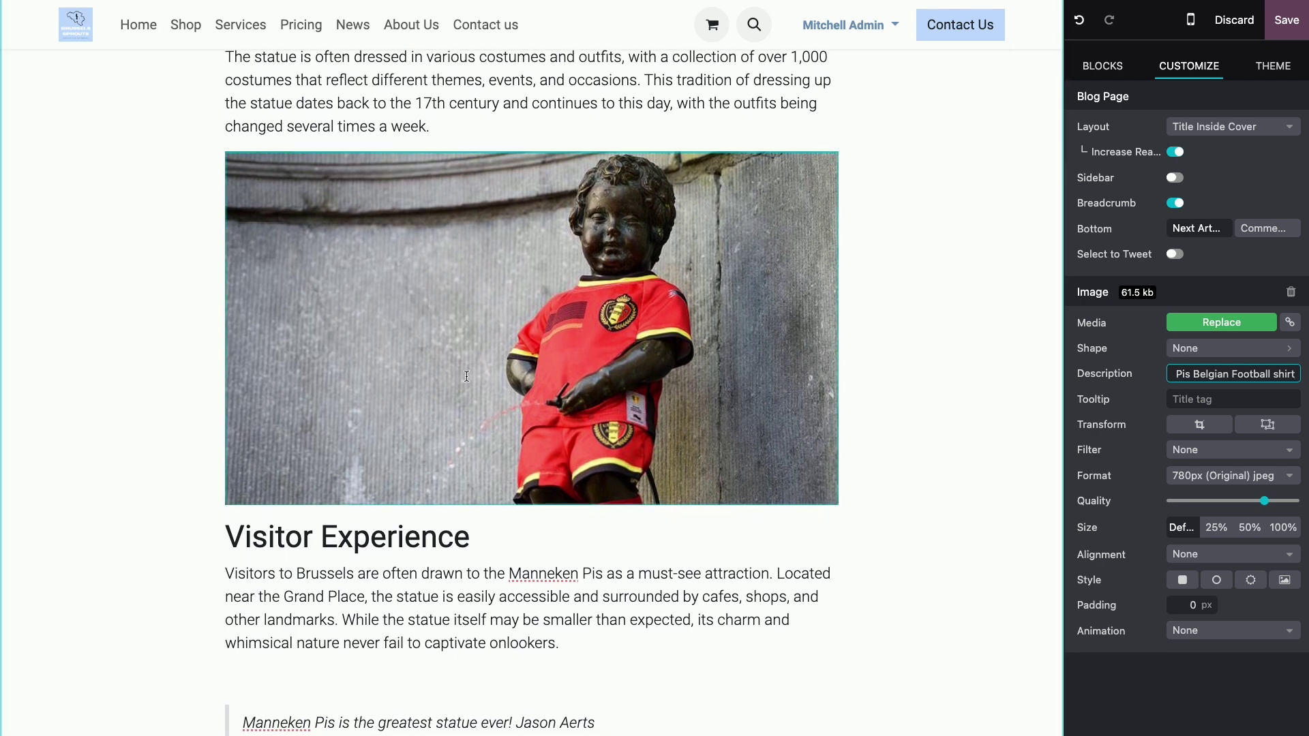
pyautogui.scroll(-1, 467, 376)
pyautogui.scroll(-1, 382, 416)
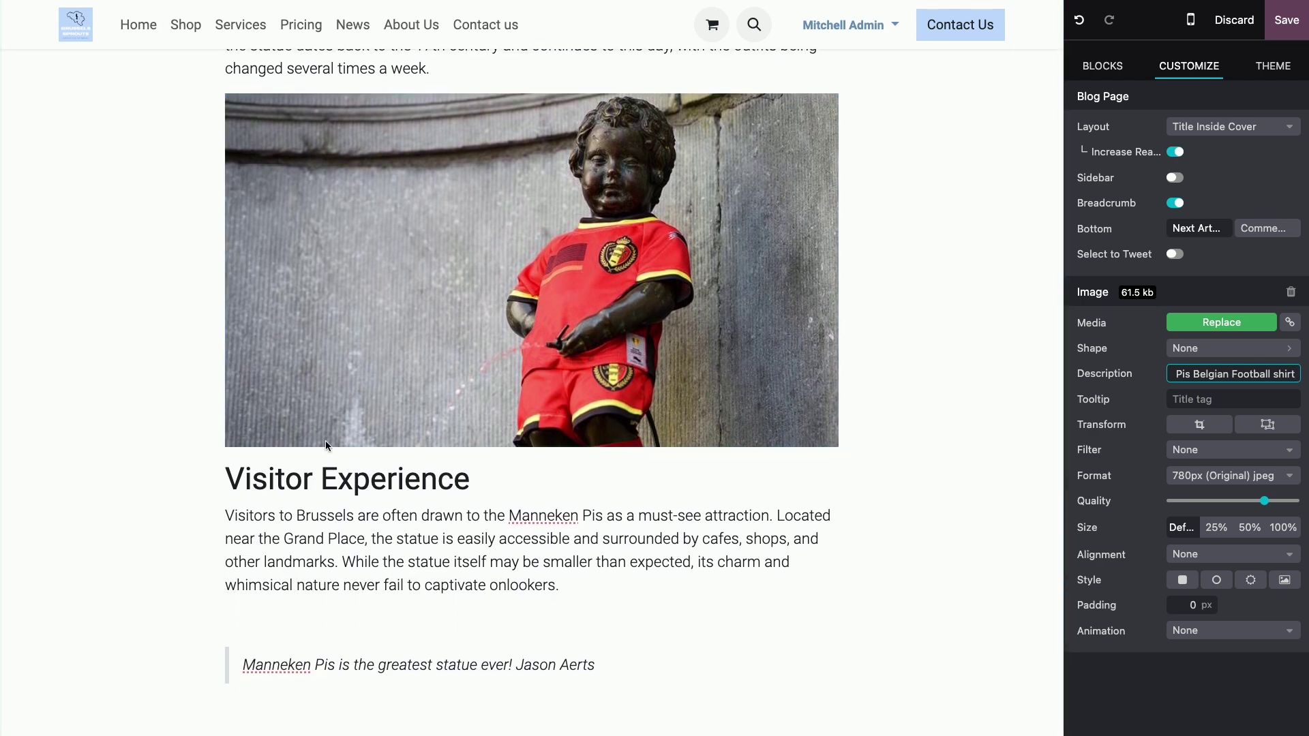
pyautogui.click(544, 533)
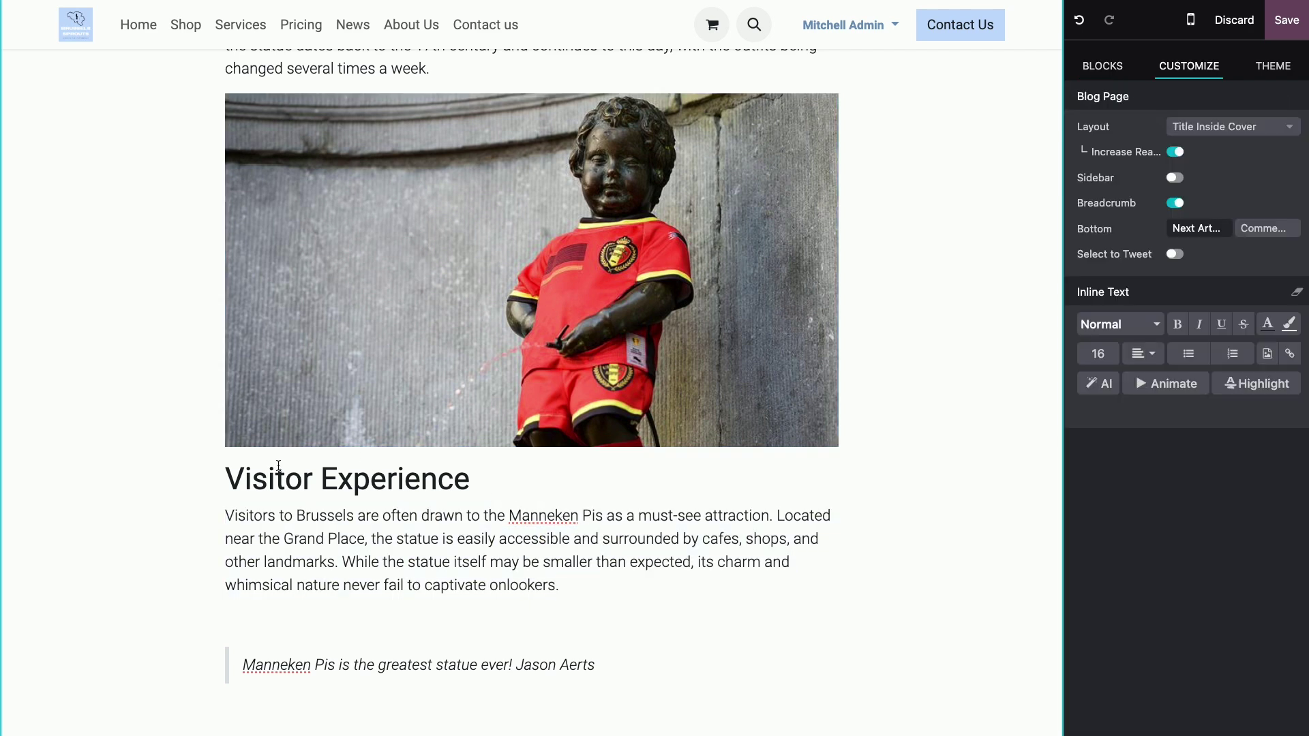
# Step: Confirm the Visitor Experience heading is Header 2, then save the post edits
pyautogui.click(250, 479)
pyautogui.click(1129, 331)
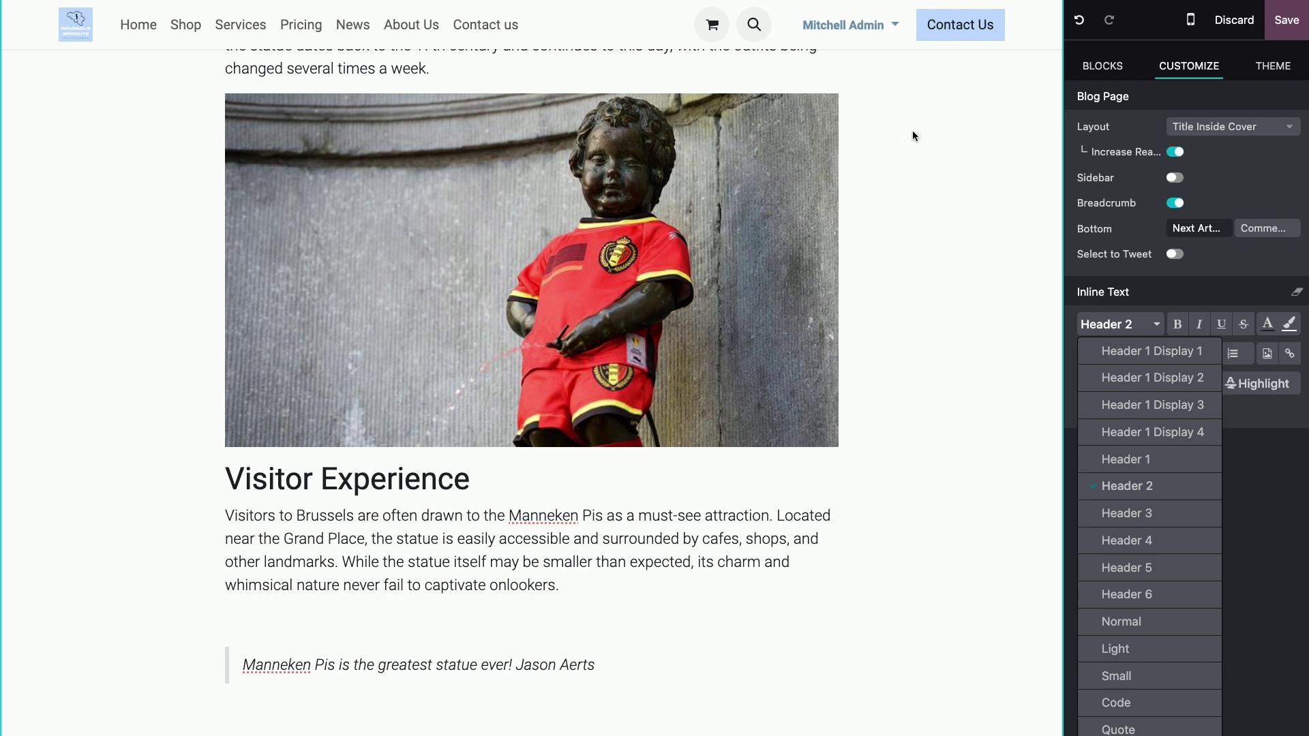
pyautogui.click(1290, 21)
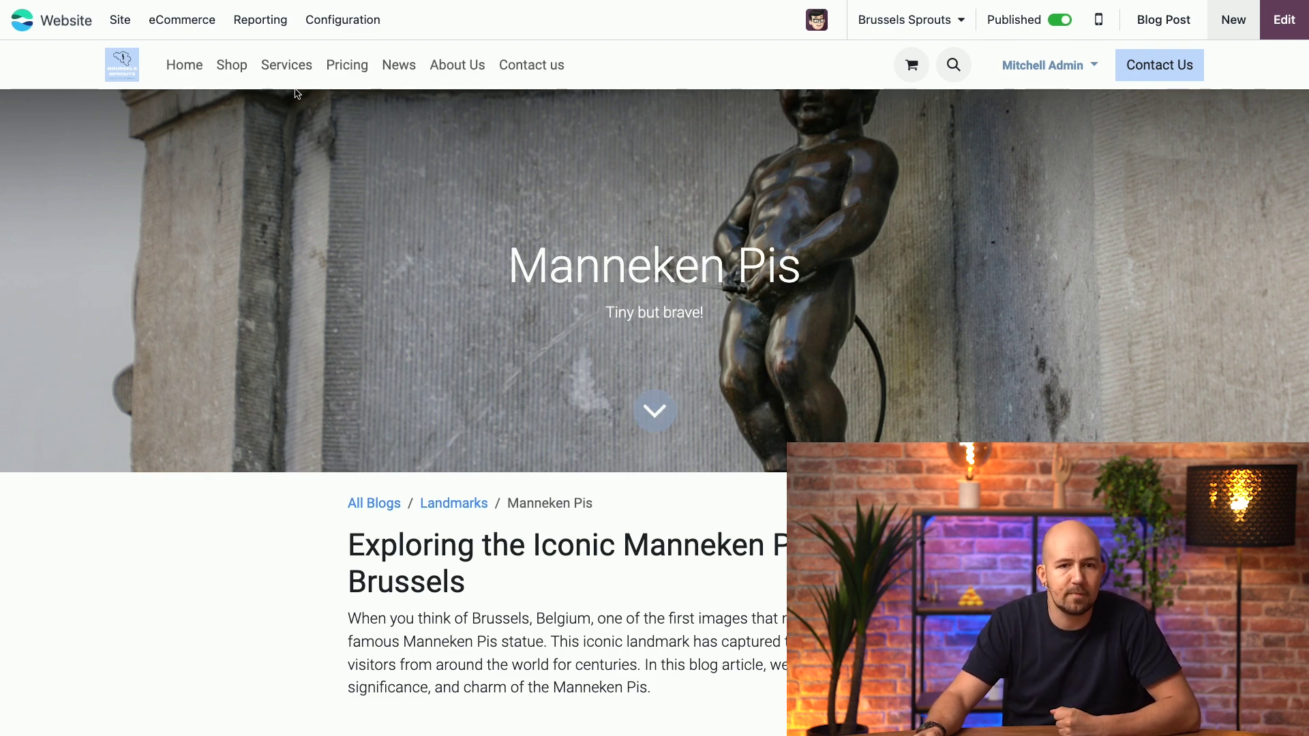
# Step: Visit the Services page, then open the empty Redirects list and start a new redirect
pyautogui.click(287, 67)
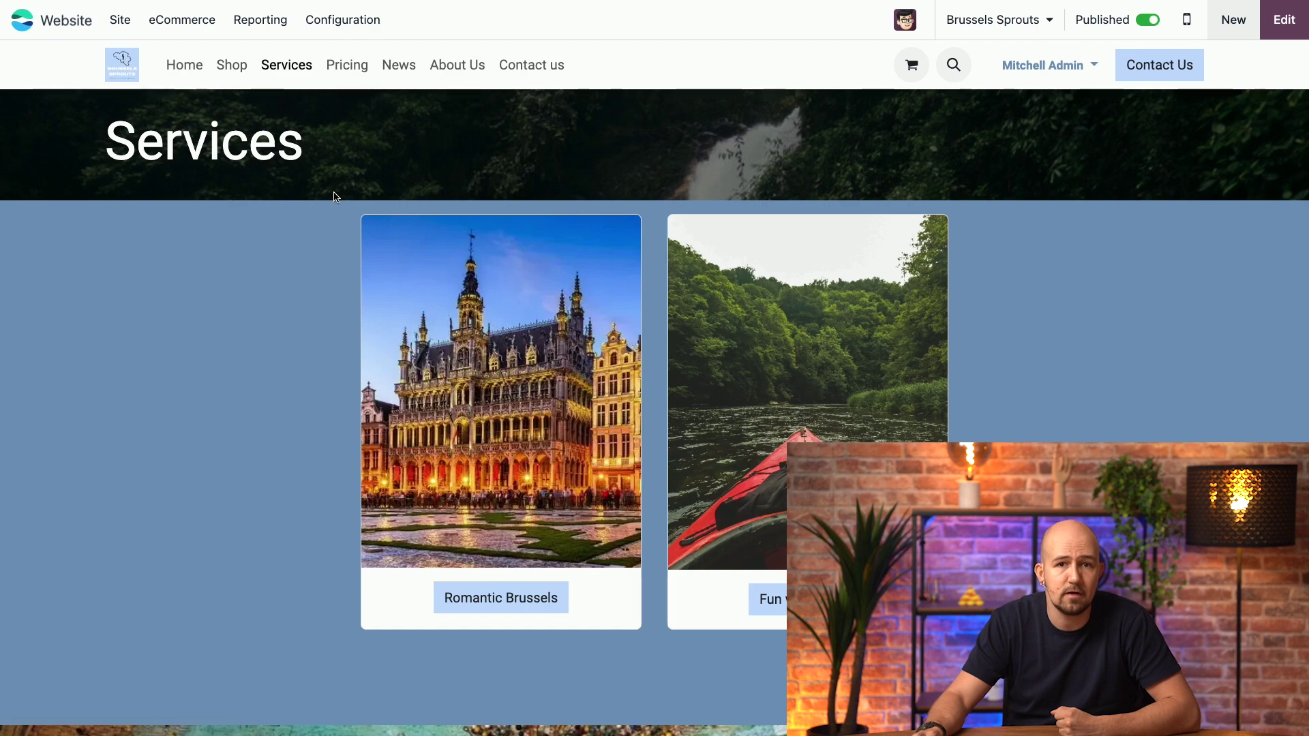
pyautogui.moveTo(180, 4)
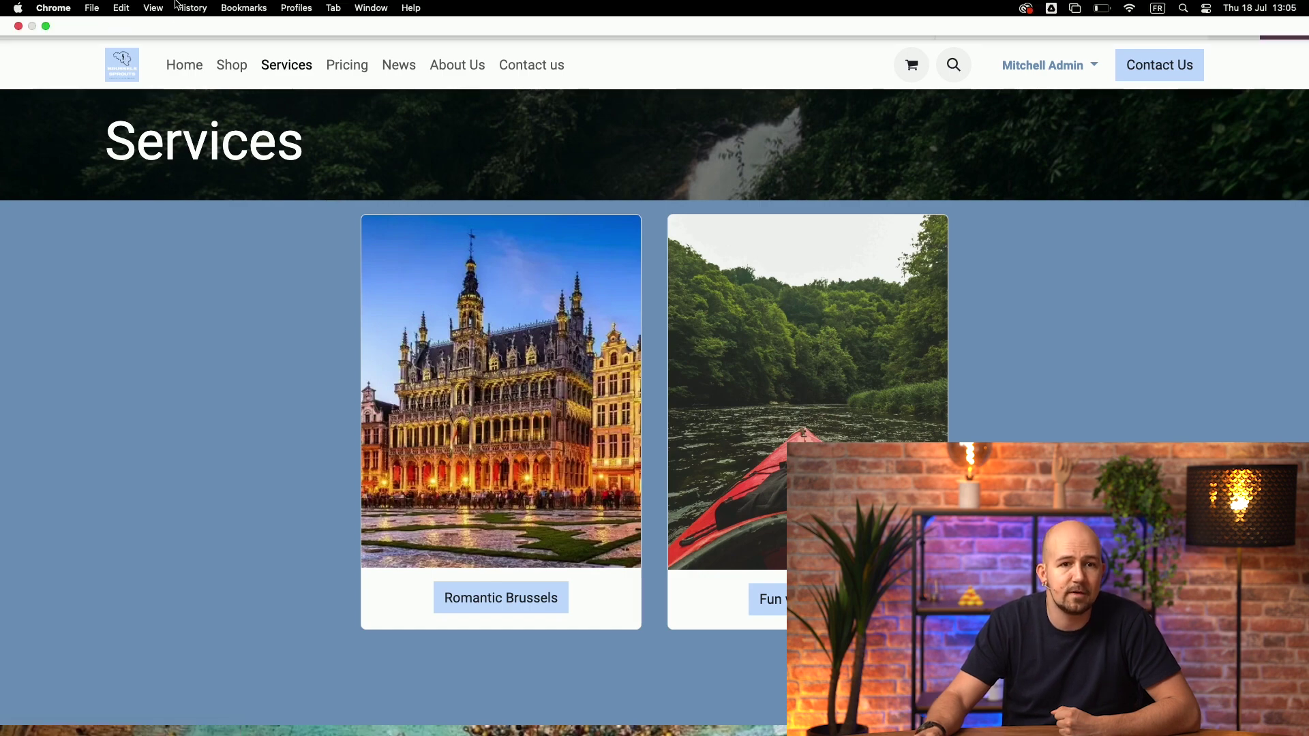
pyautogui.click(46, 26)
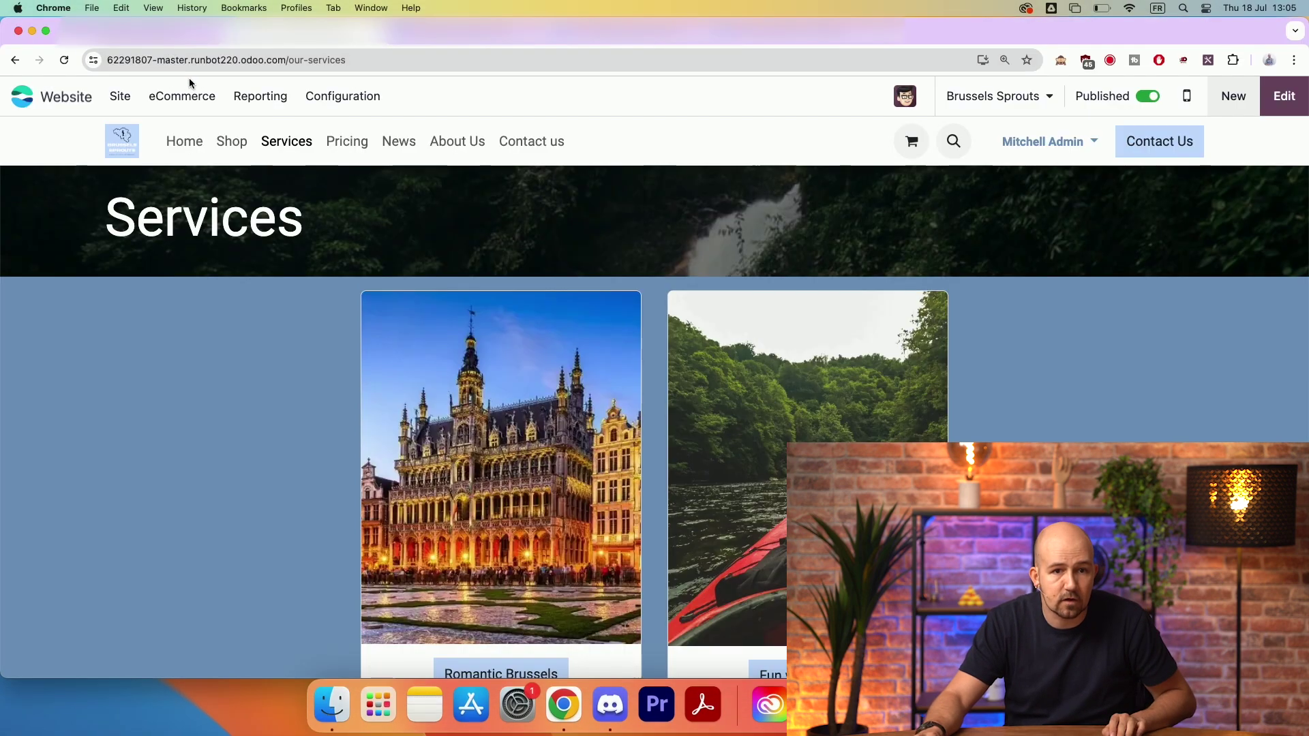
pyautogui.click(47, 31)
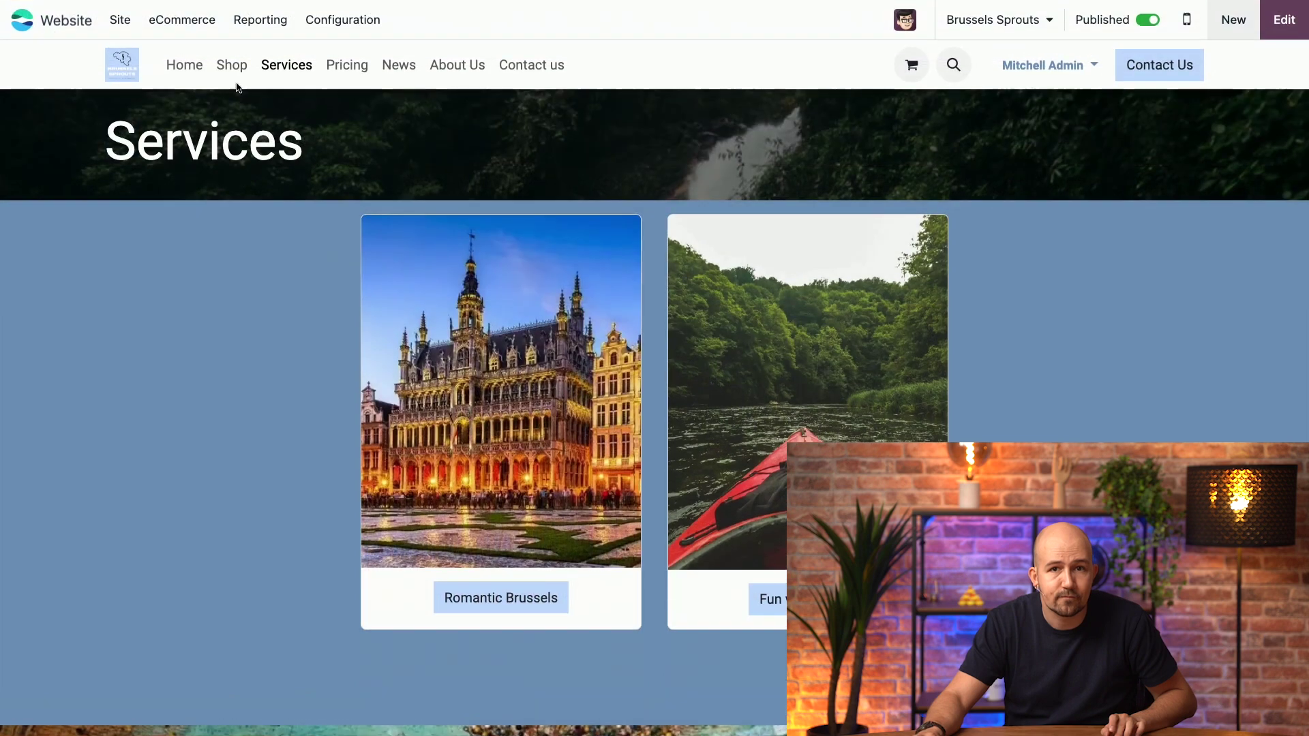
pyautogui.click(373, 22)
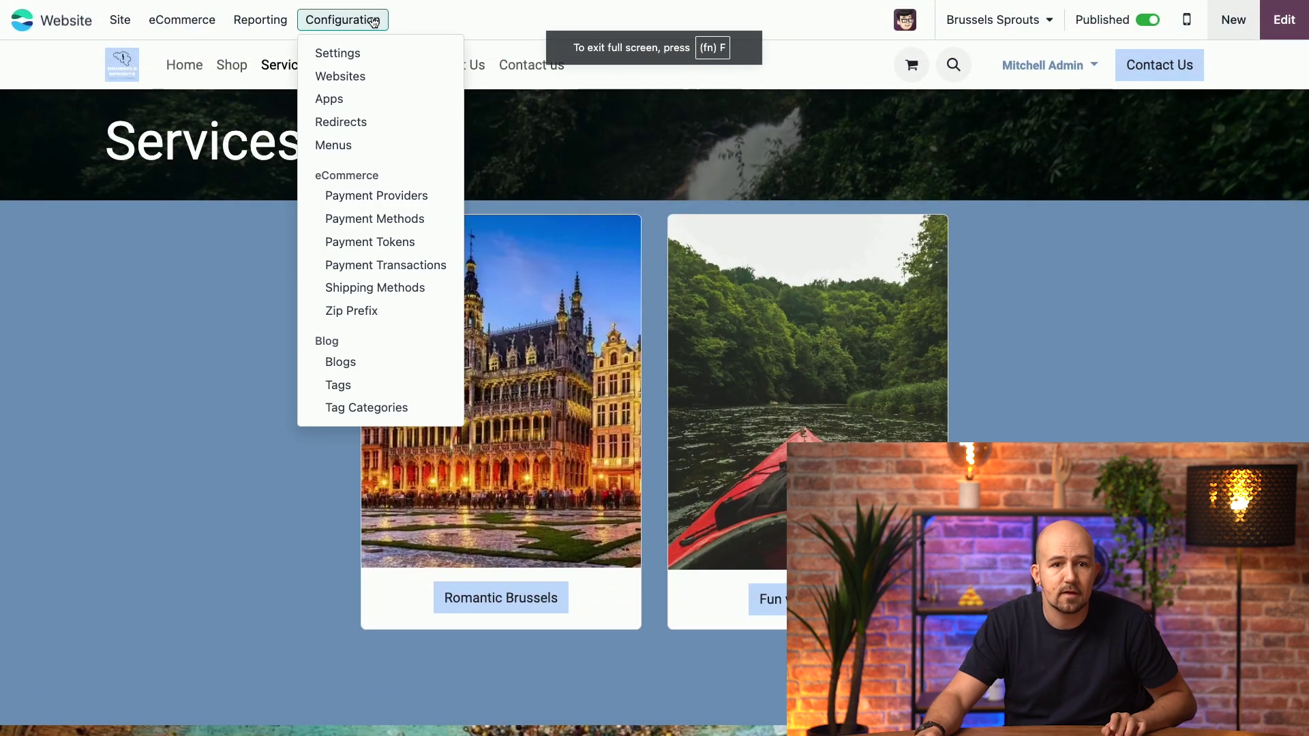
pyautogui.click(376, 123)
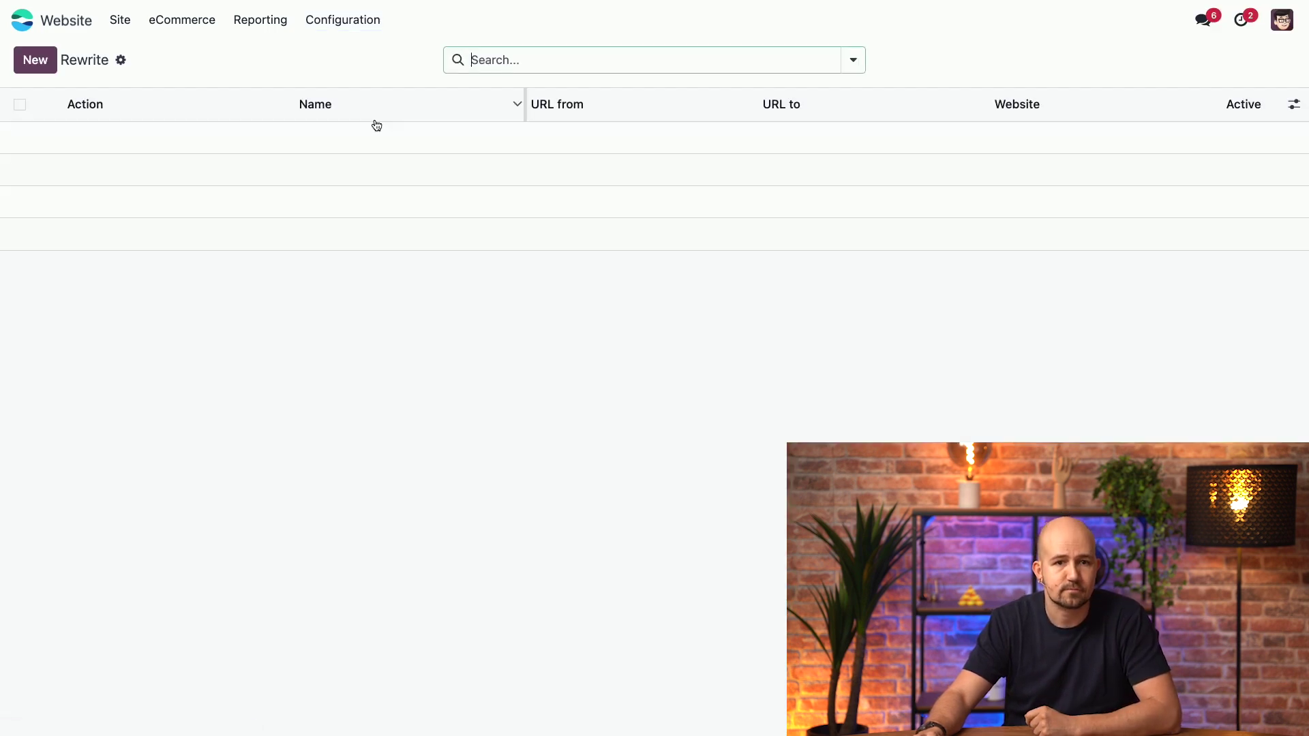
pyautogui.click(45, 63)
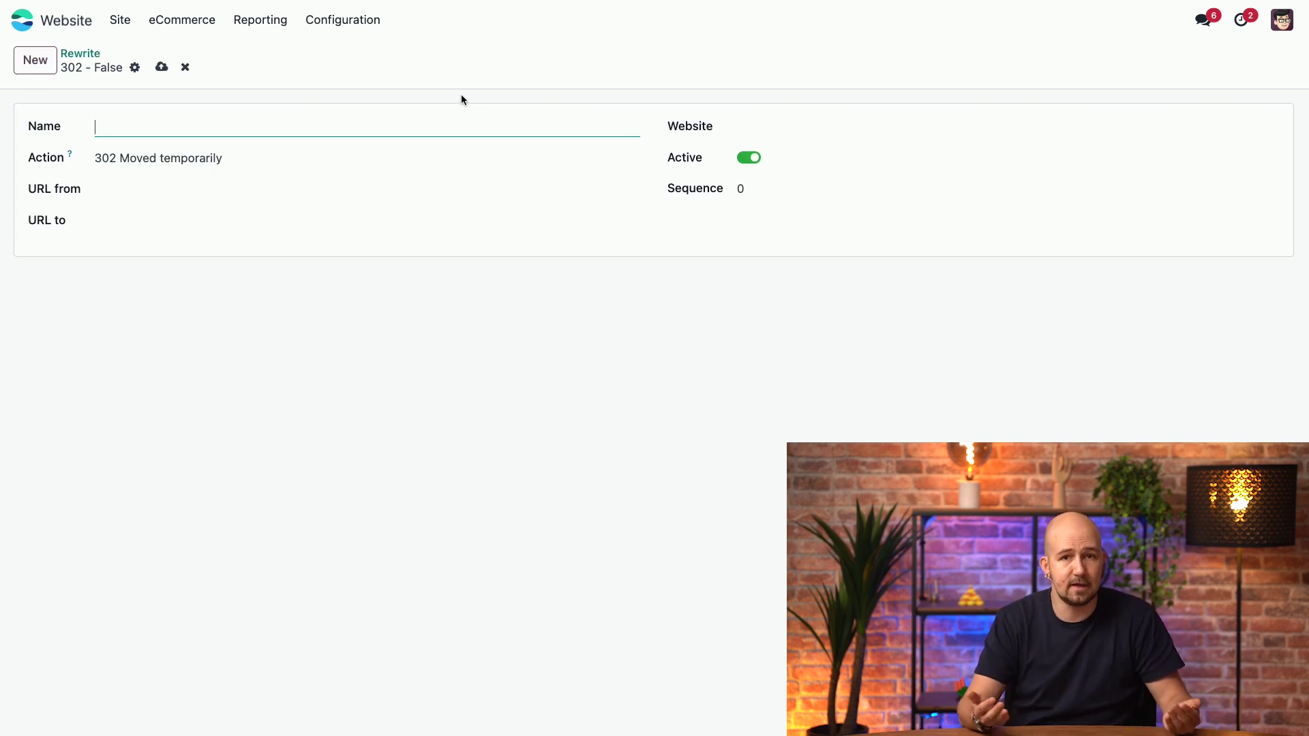
# Step: Name the redirect Services/Itineraries, type 301, from /our-services to /our-itineraries
pyautogui.write('Service')
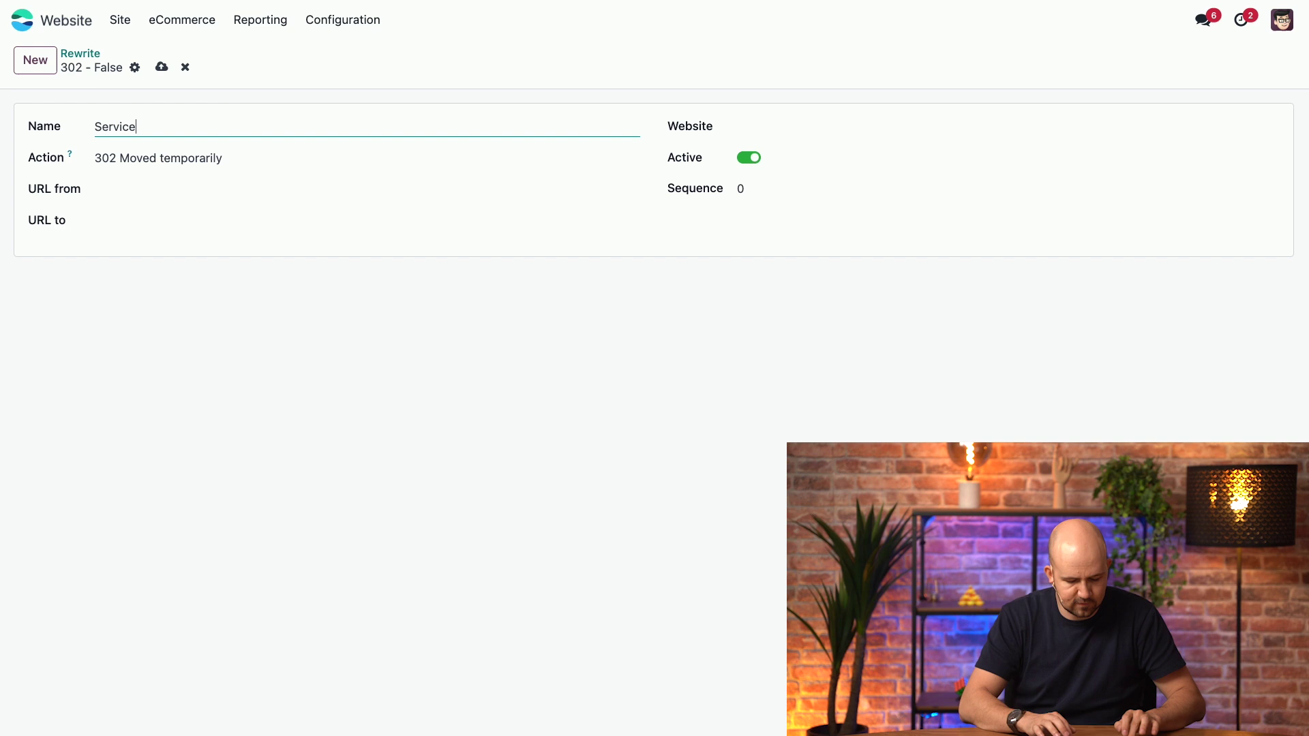
pyautogui.write('s/I')
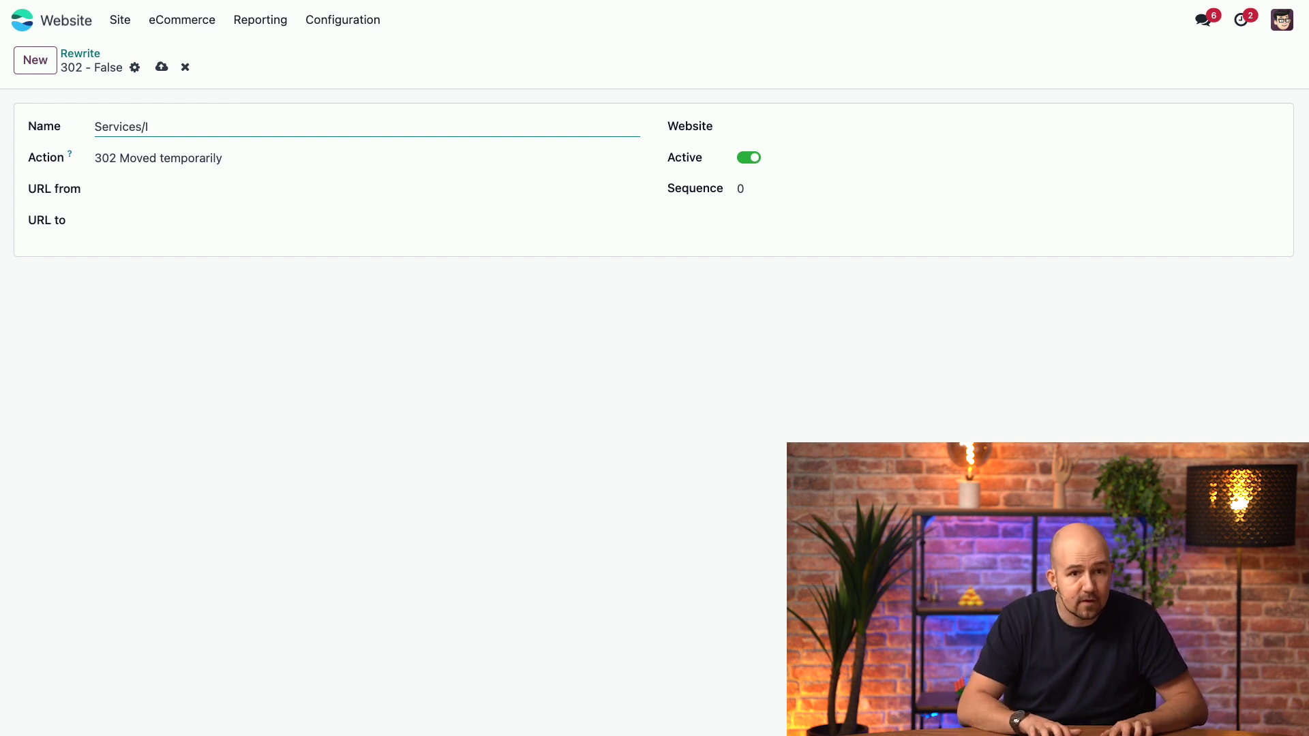
pyautogui.write('tineraries')
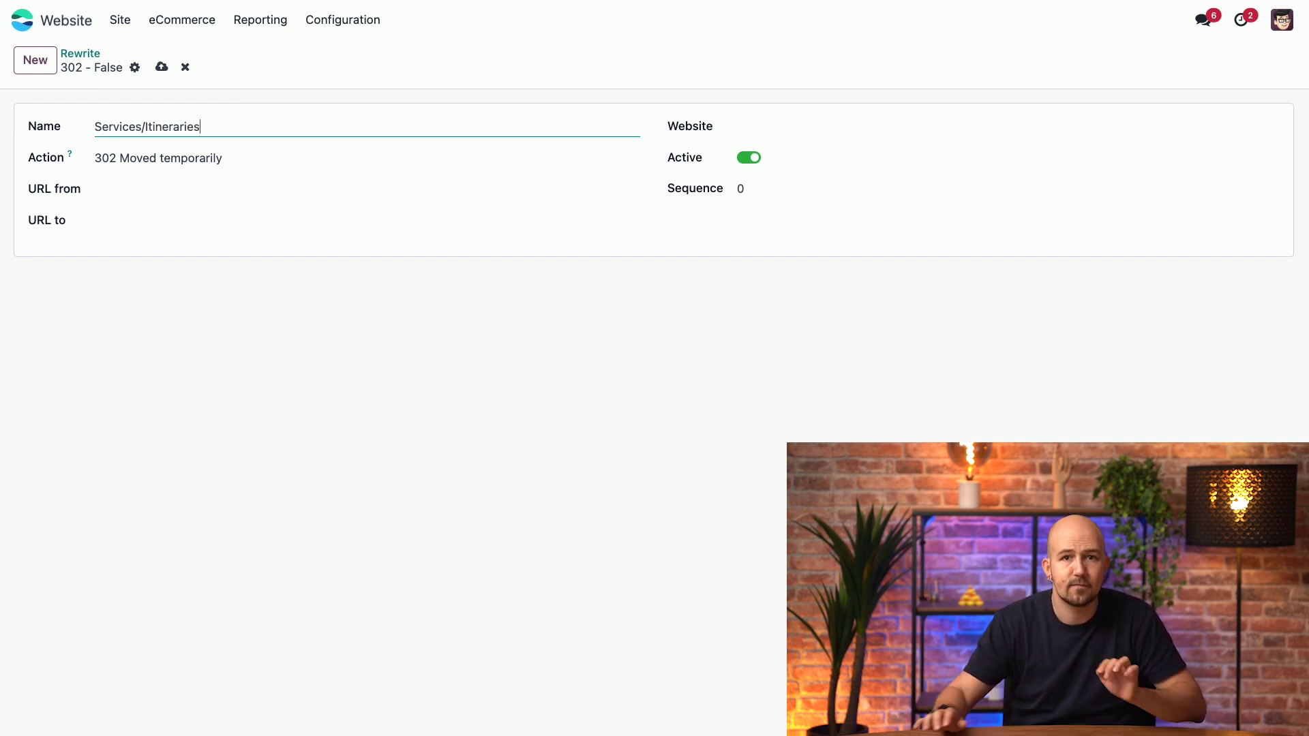
pyautogui.click(204, 162)
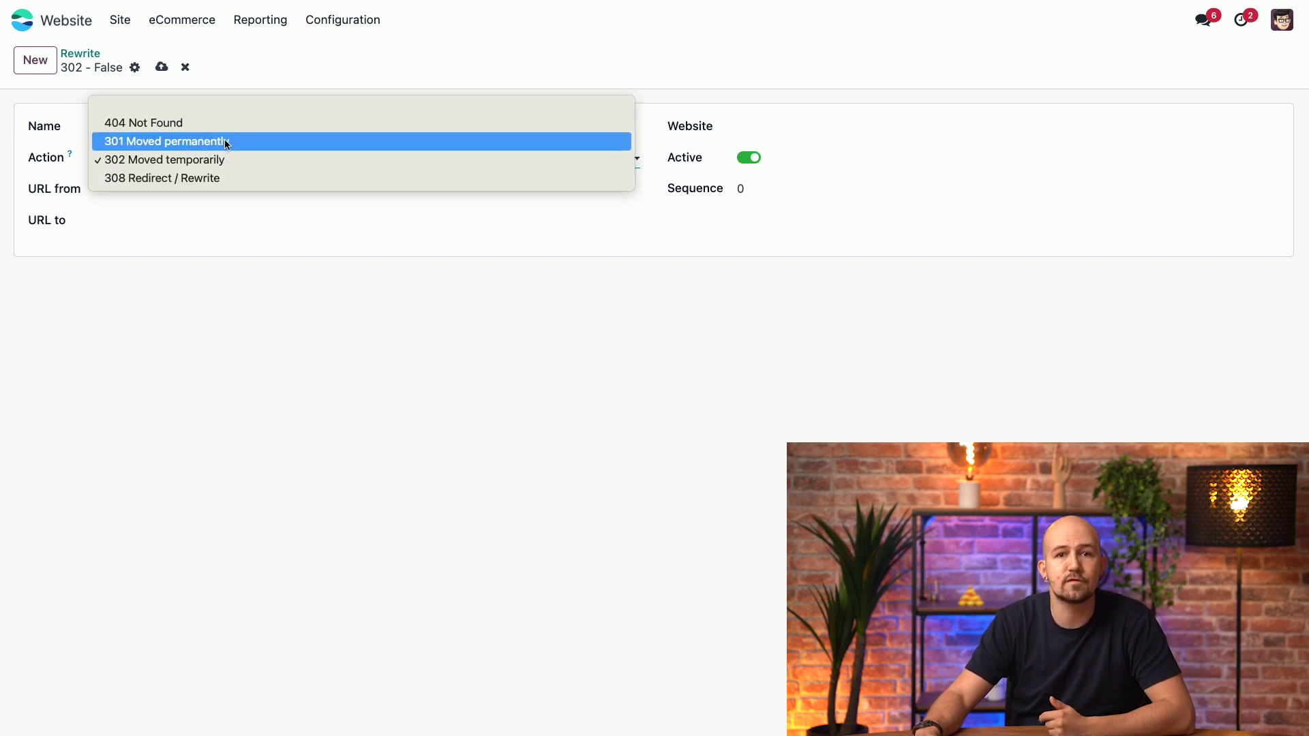
pyautogui.click(226, 143)
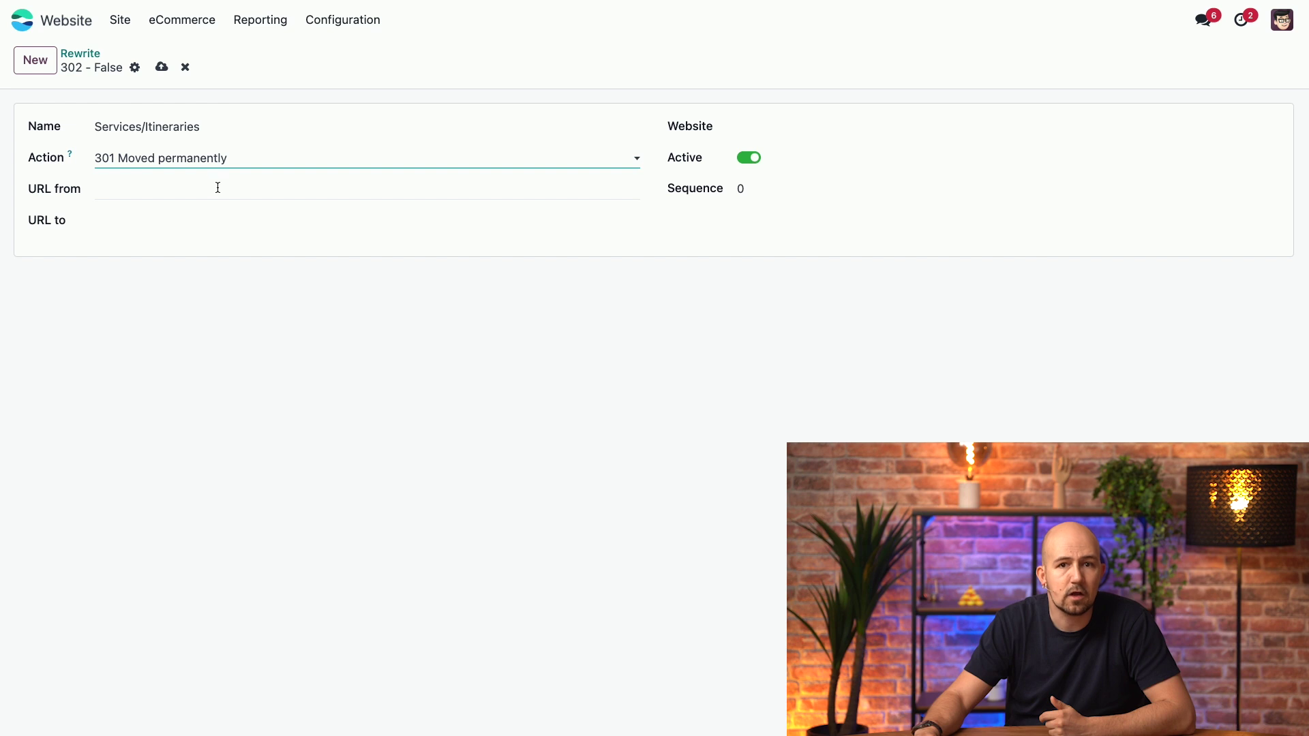
pyautogui.click(218, 187)
pyautogui.write('https://62291807-master.runbot220.odoo.com/our-services')
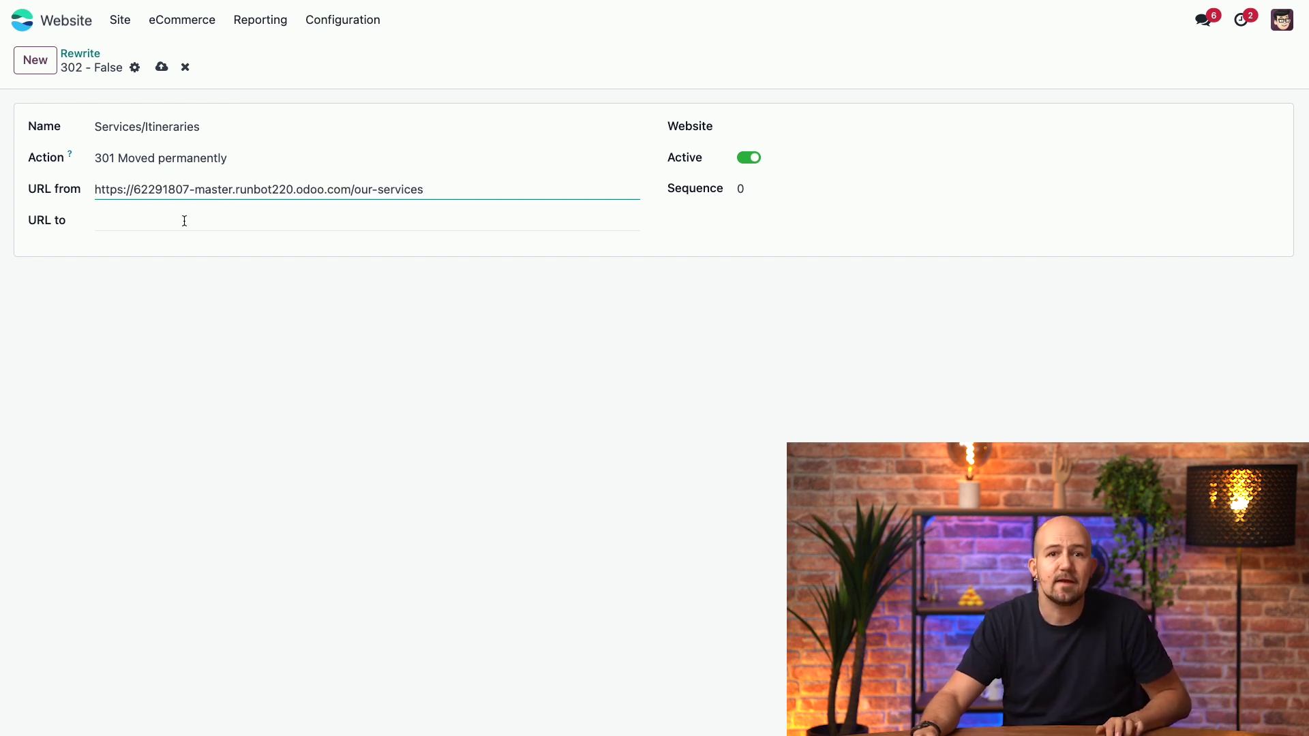
pyautogui.click(177, 224)
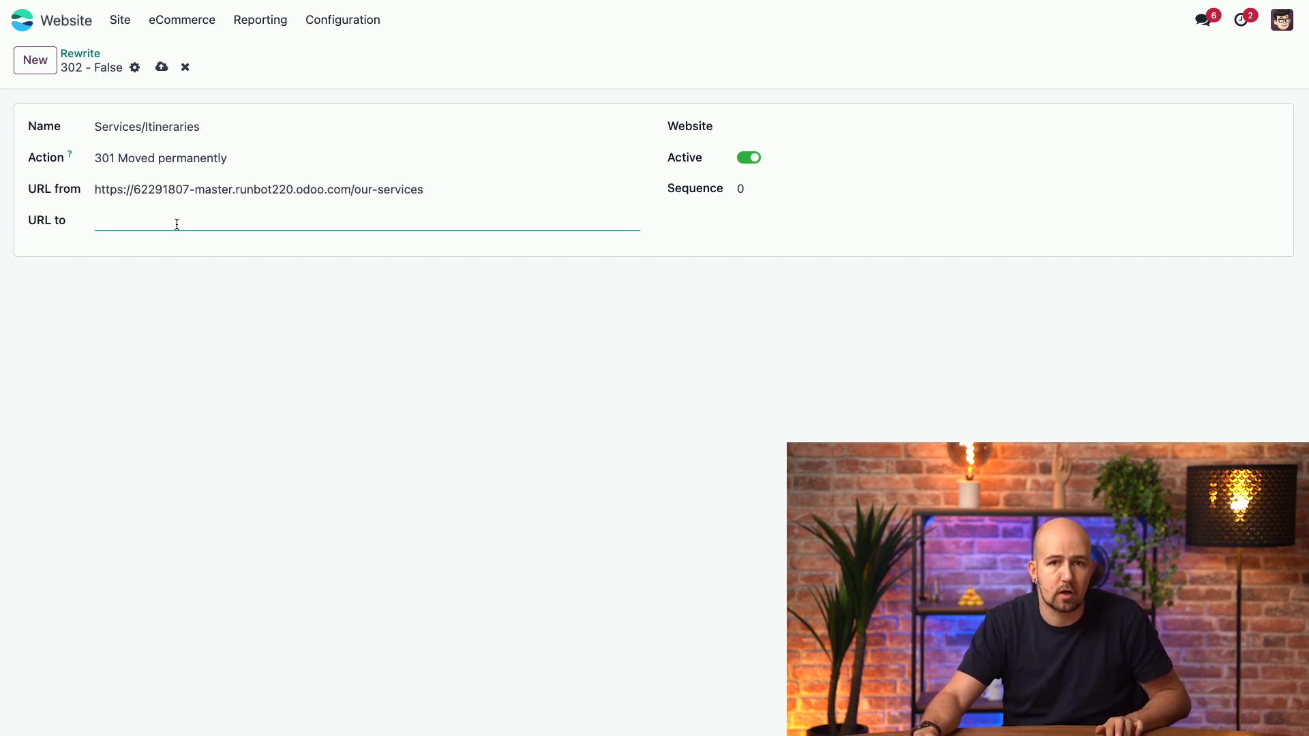
pyautogui.write('https://62291807-master.runbot220.odoo.com/our-services')
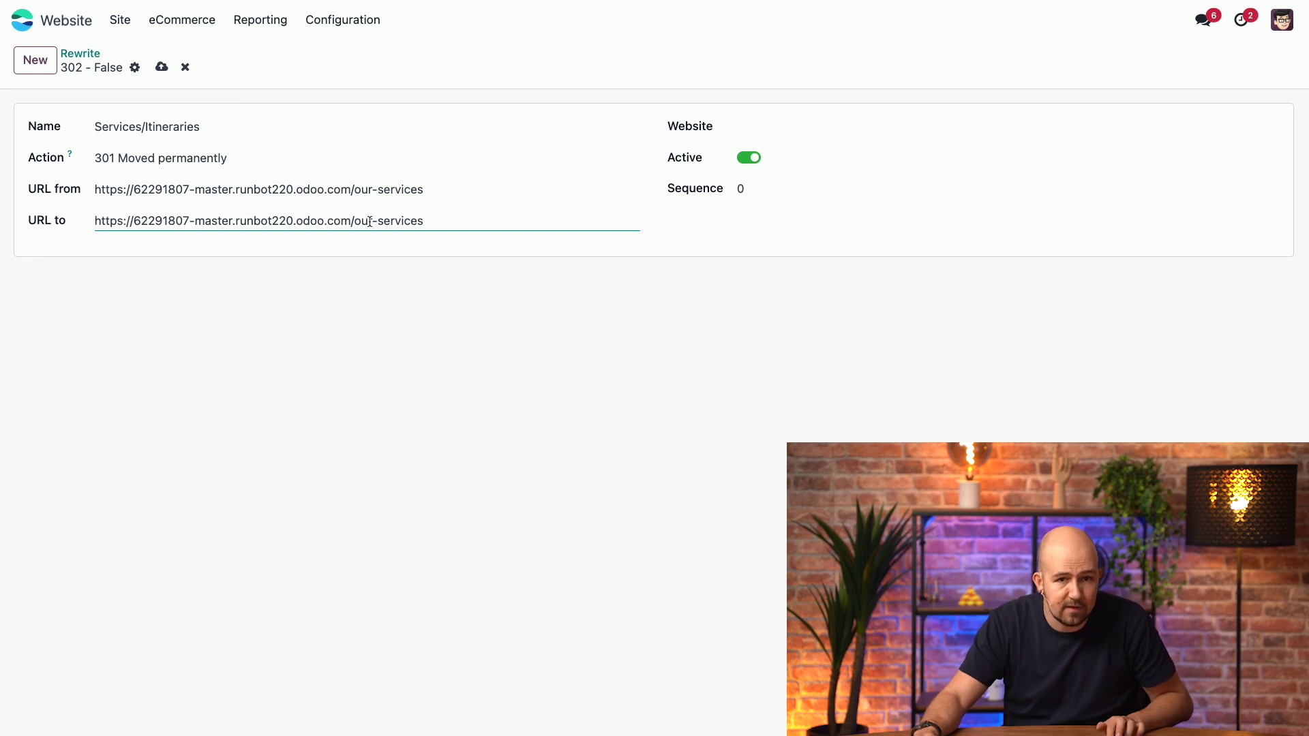
pyautogui.doubleClick(386, 224)
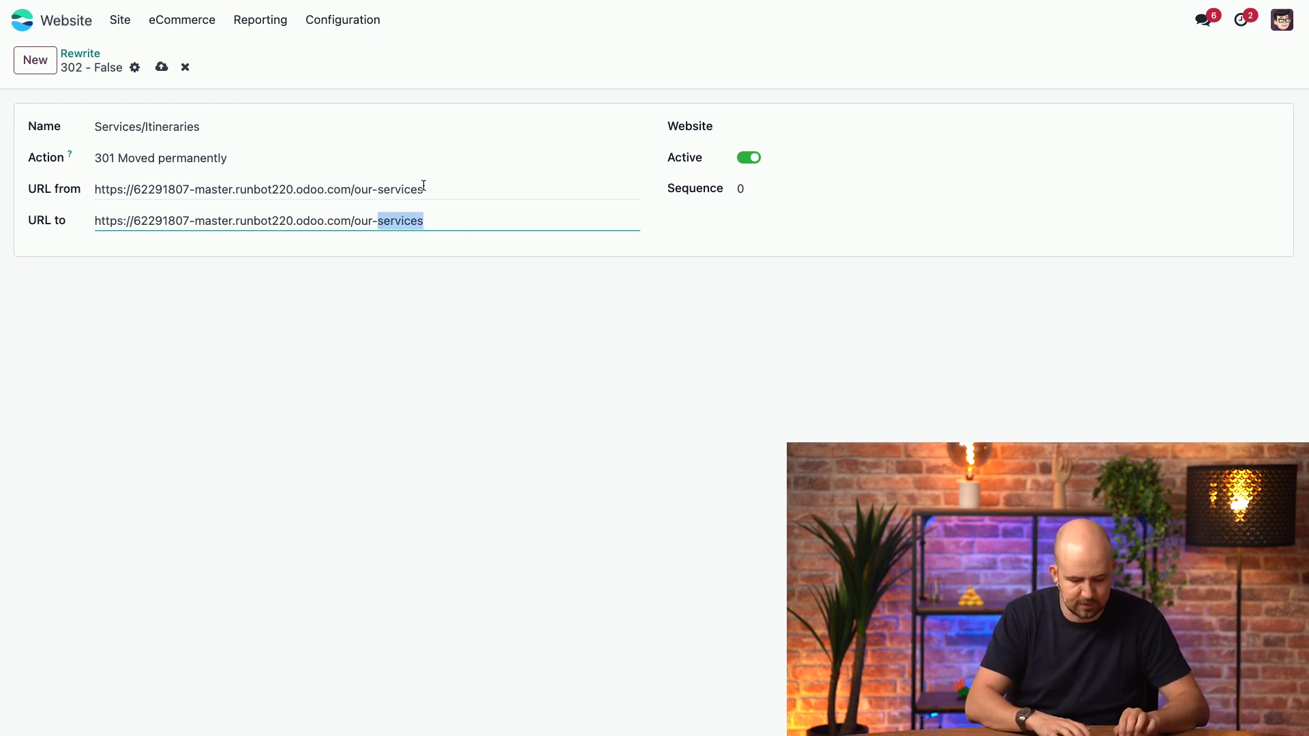
pyautogui.write('itineraries')
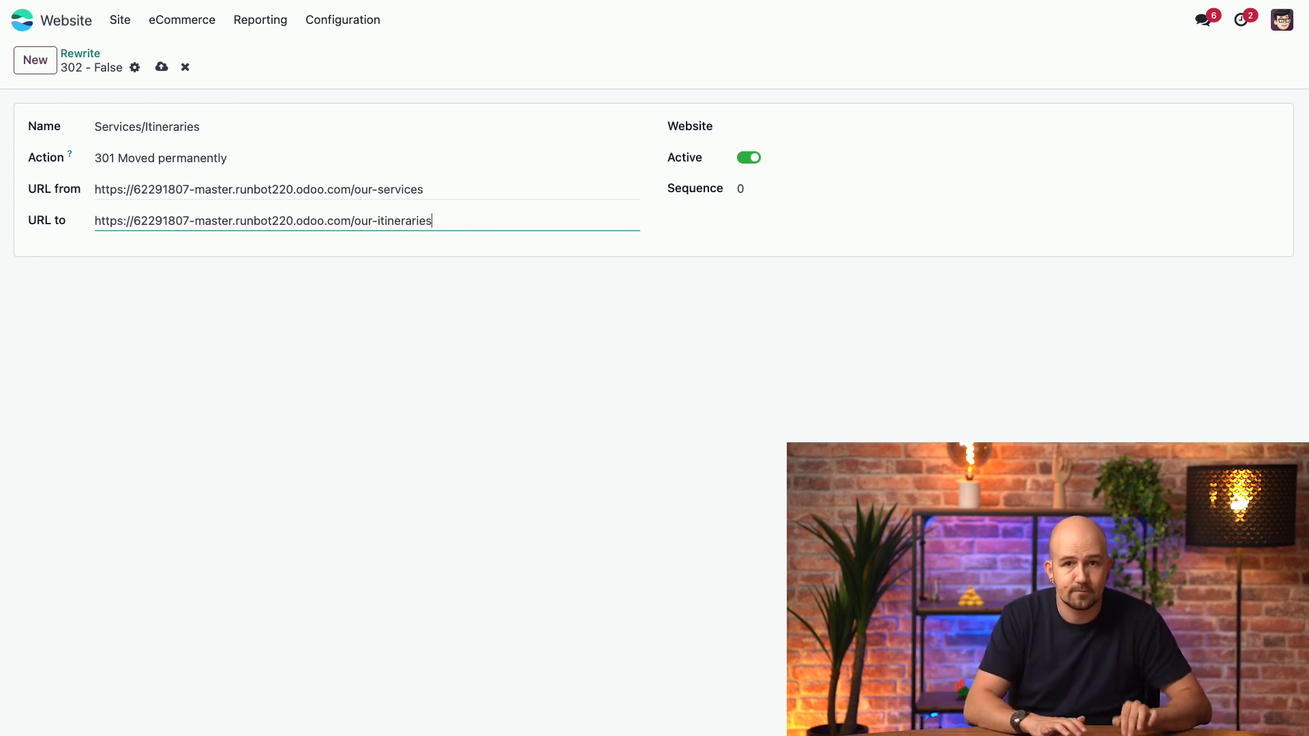
# Step: Leave the redirect's website unset and save the new redirect
pyautogui.click(833, 128)
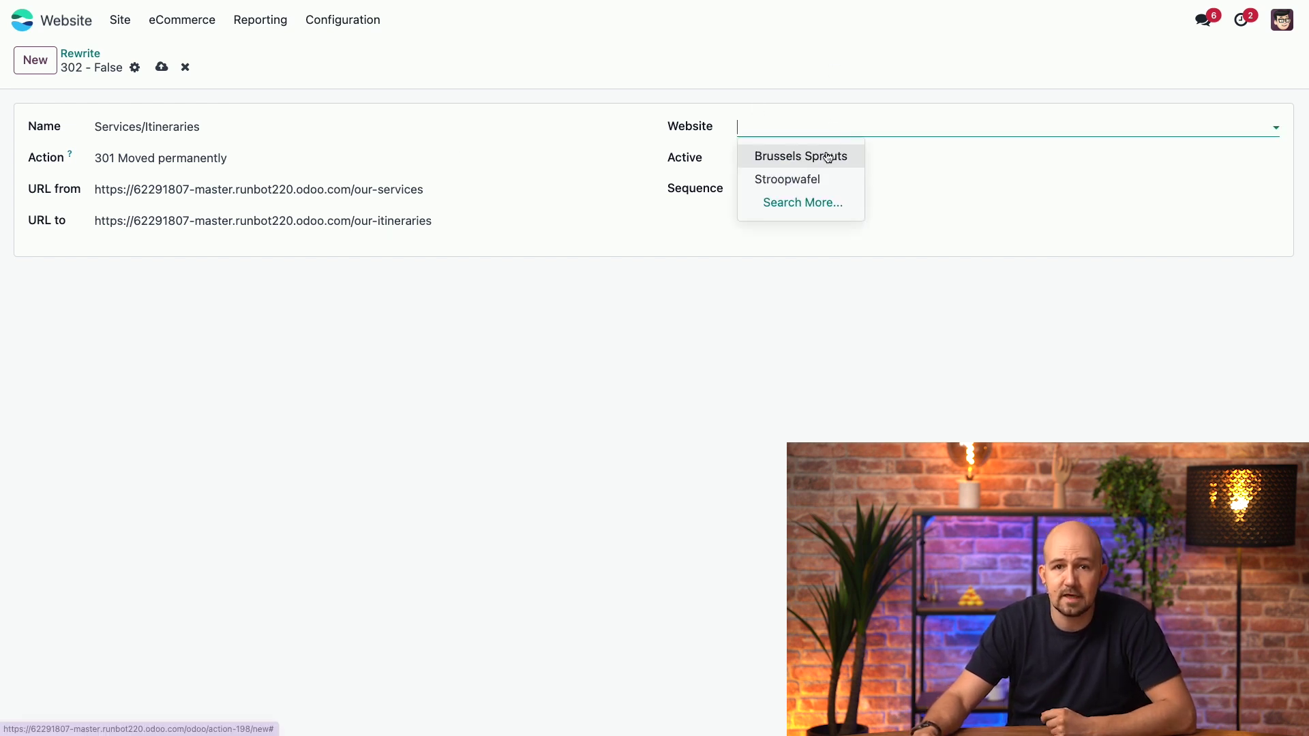
pyautogui.click(782, 442)
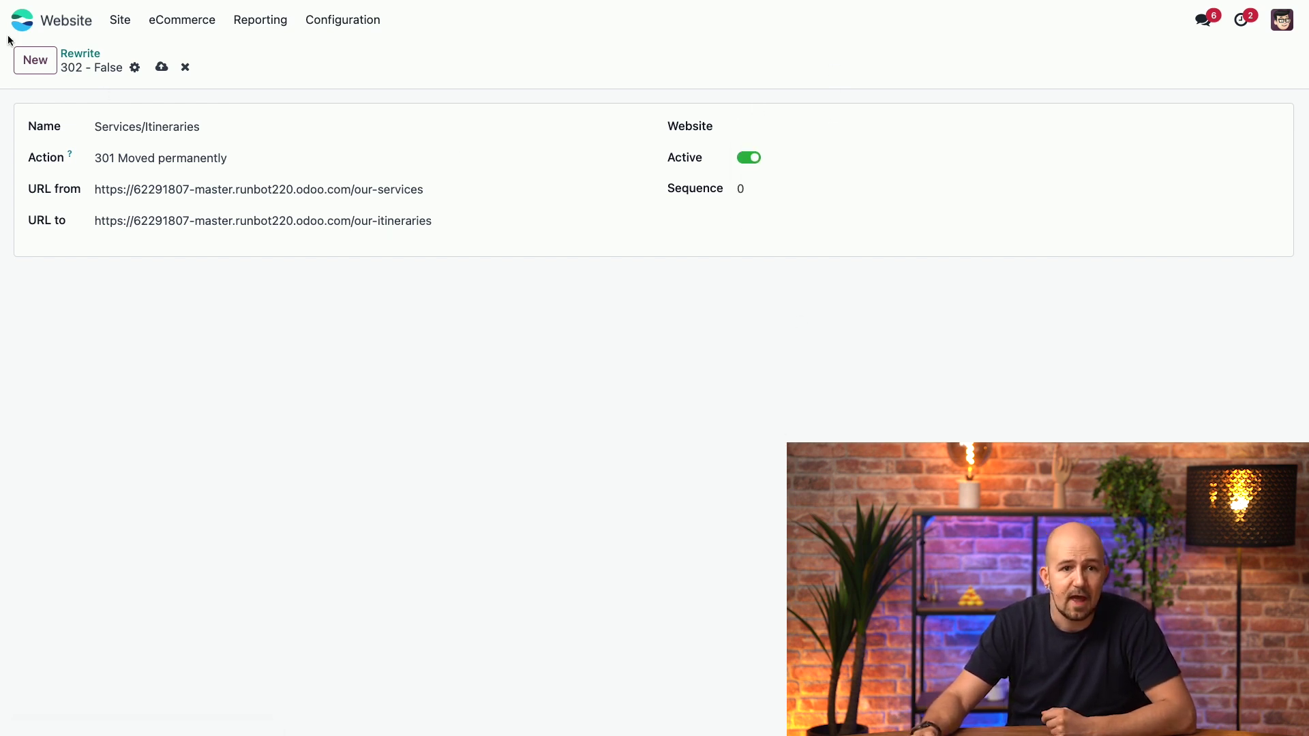
pyautogui.click(160, 67)
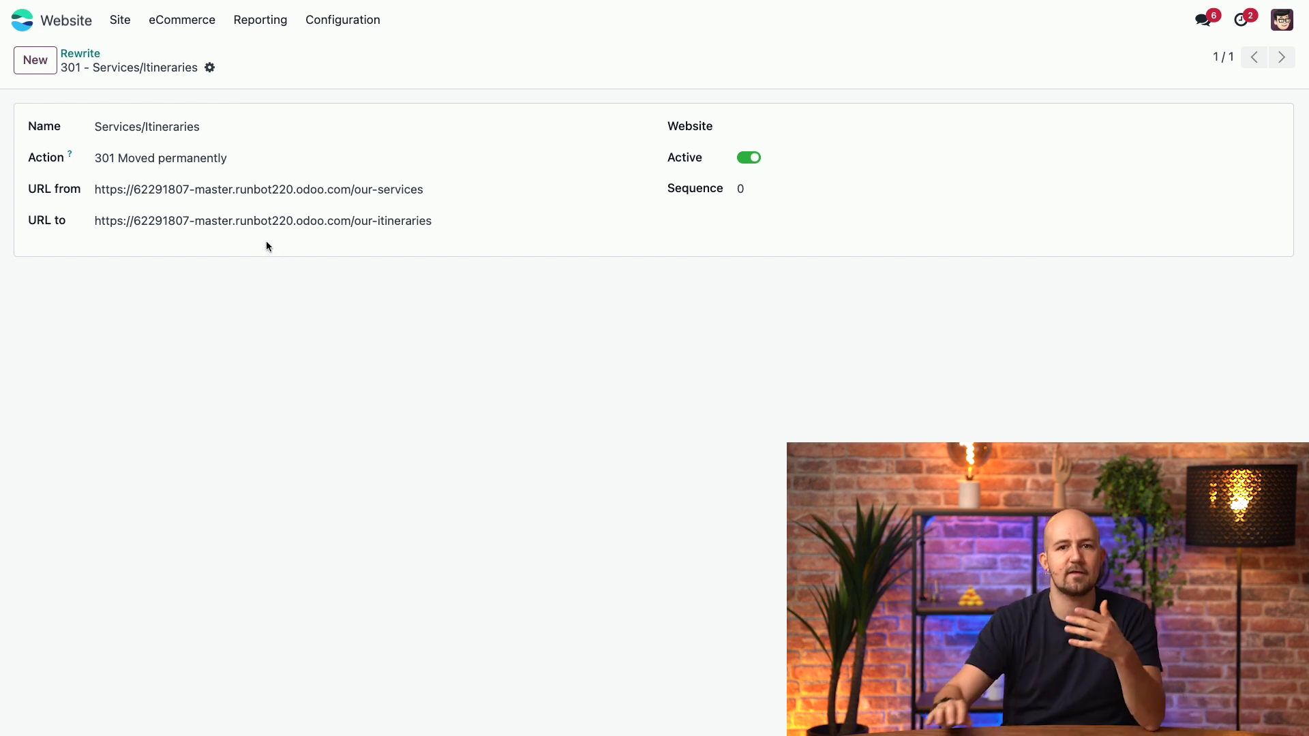
pyautogui.click(339, 19)
# Step: Open the website Settings page and scroll down toward the SEO section
pyautogui.click(338, 51)
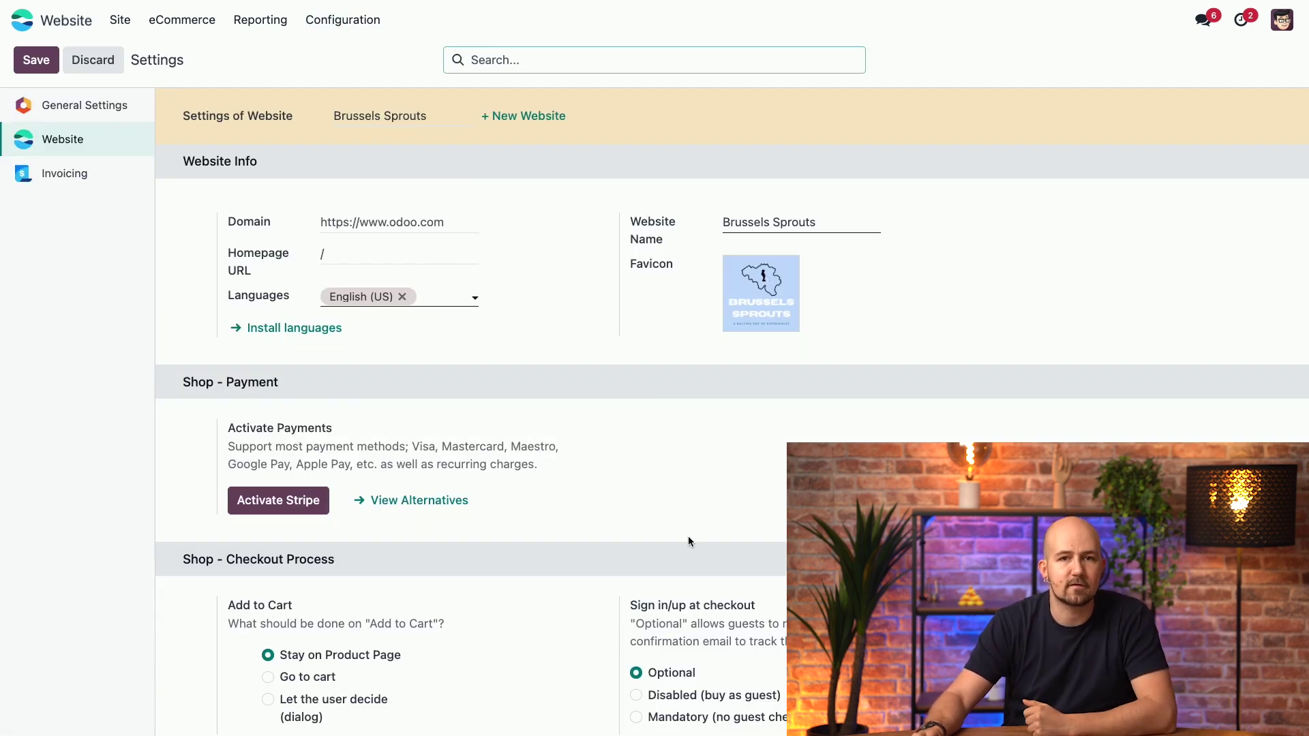
pyautogui.scroll(-20, 593, 461)
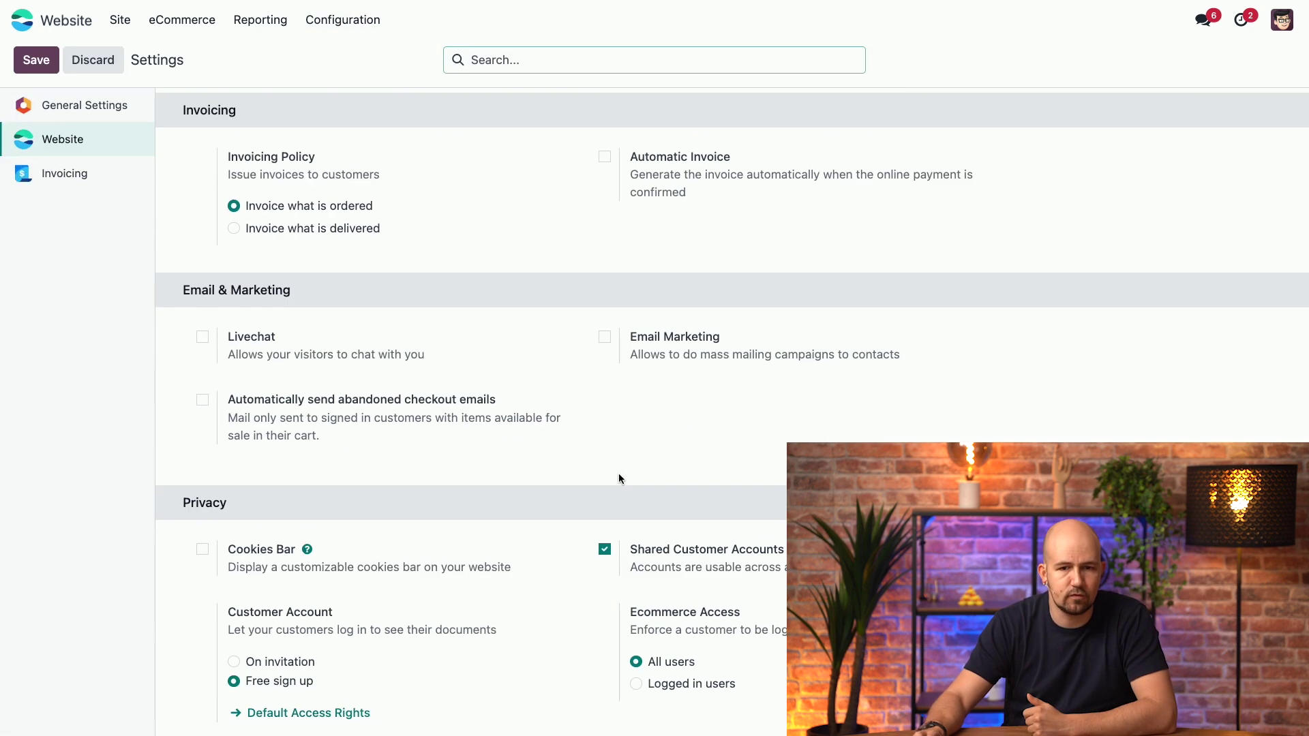